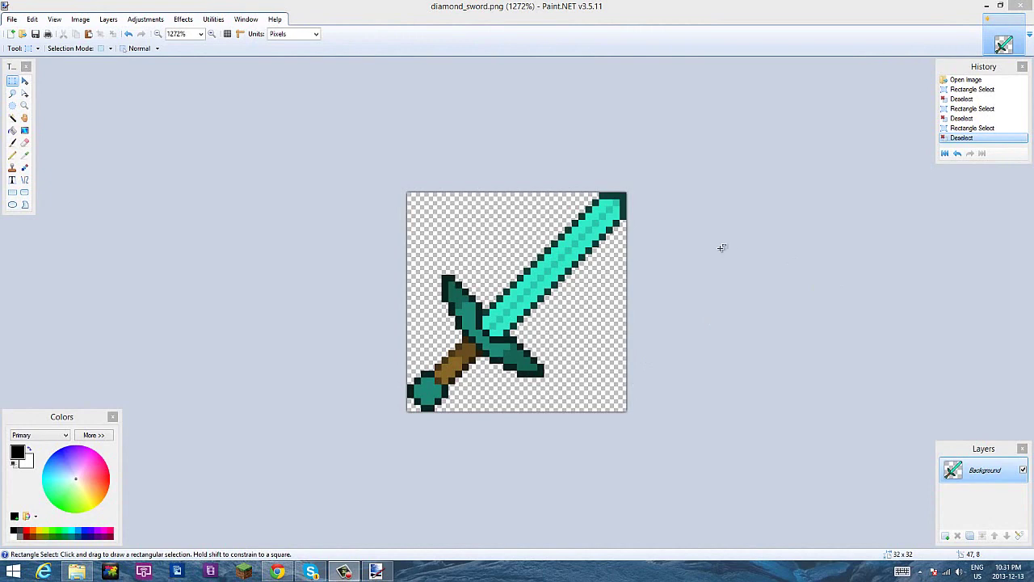
- Try dragging selections over the 32×32 sword image, clearing each one
scroll(720, 242, "up", 2)
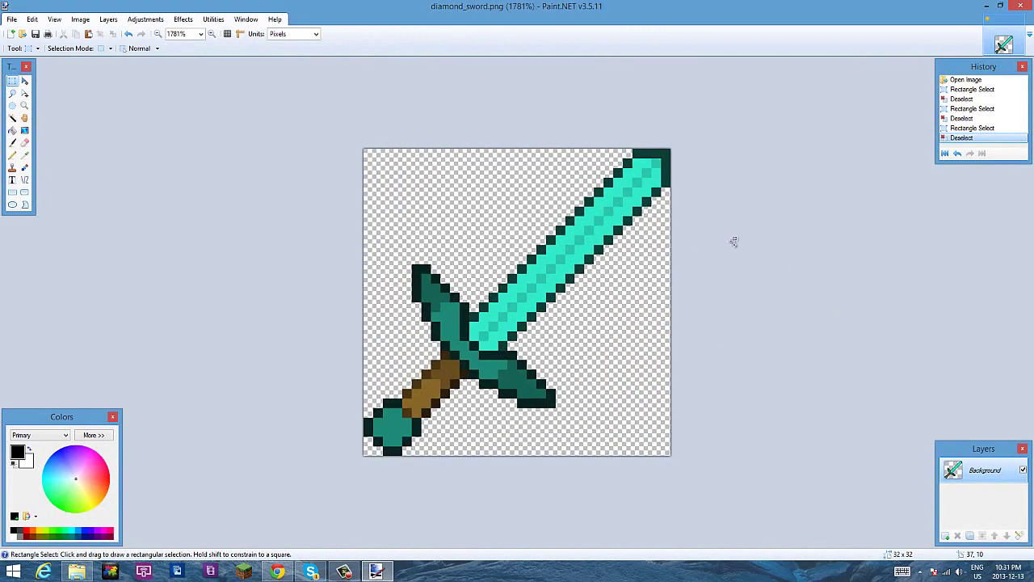
scroll(672, 194, "down", 2)
left_click_drag(383, 150, 739, 393)
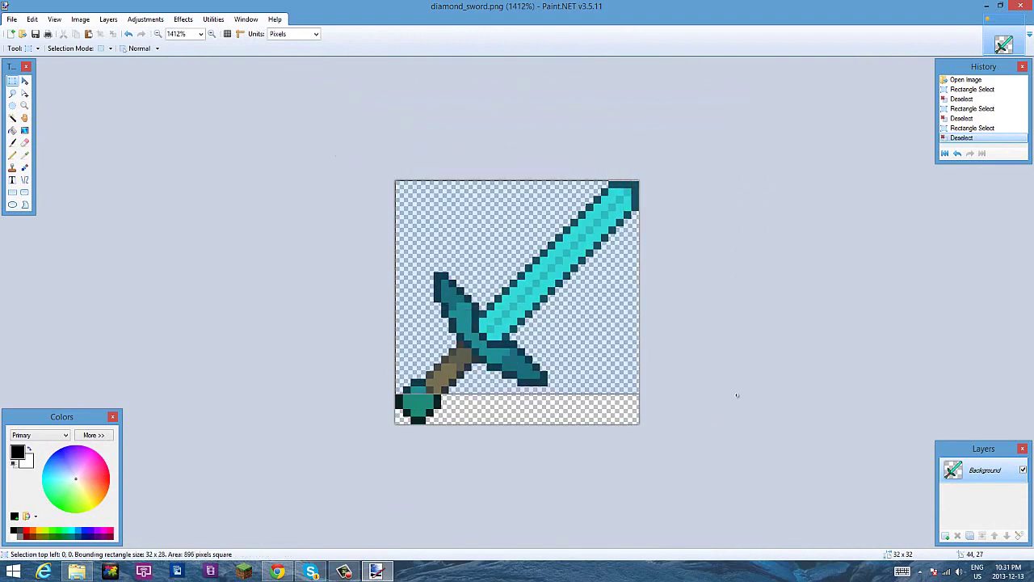
left_click(651, 351)
scroll(658, 351, "up", 2)
scroll(670, 351, "down", 2)
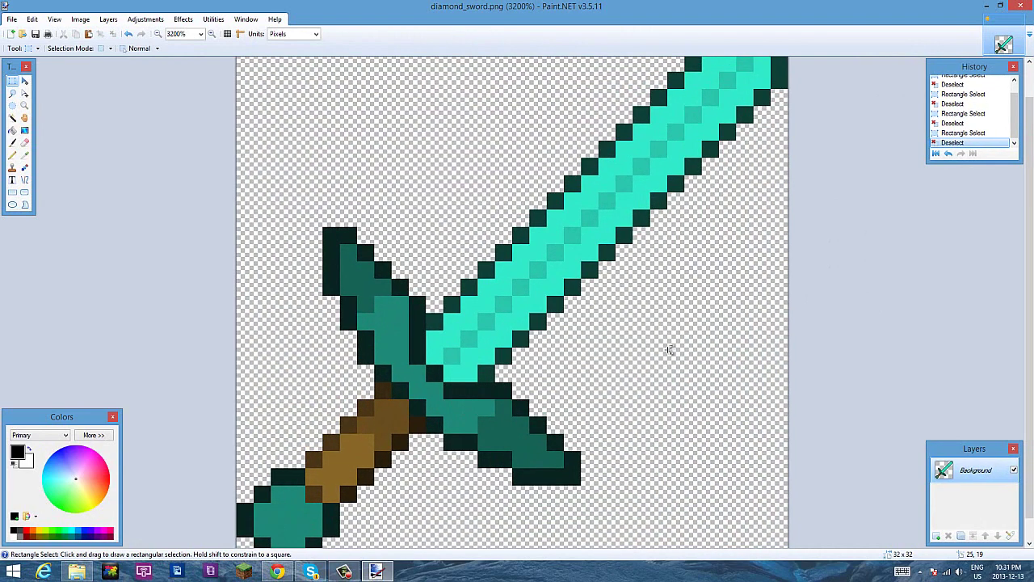
scroll(669, 348, "up", 1)
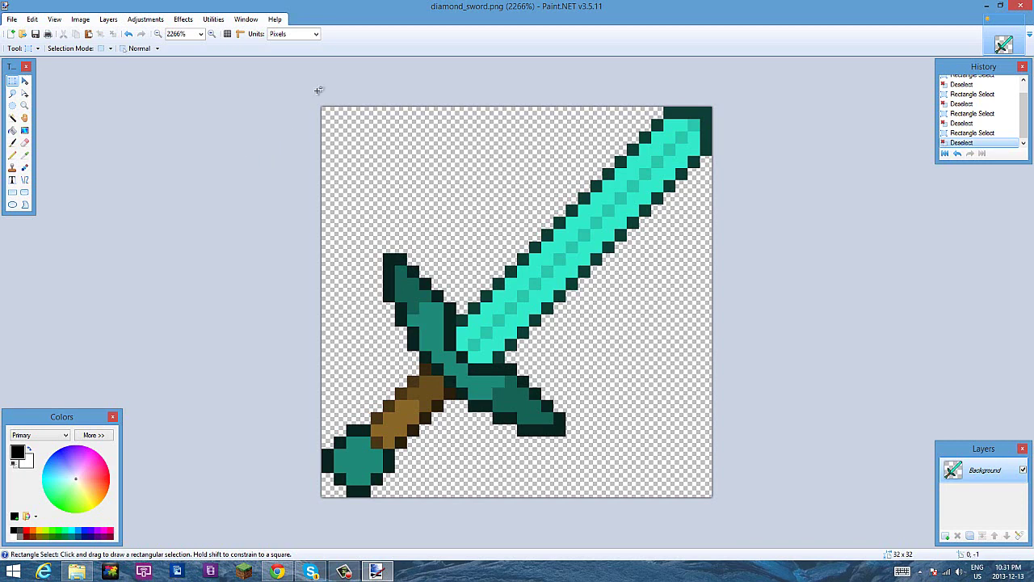
left_click_drag(320, 90, 775, 560)
left_click(653, 246)
- Select the whole image and enter 64 as the new canvas size
key("ctrl+a")
key("ctrl+a")
key("ctrl+a")
key("ctrl+a")
key("ctrl+a")
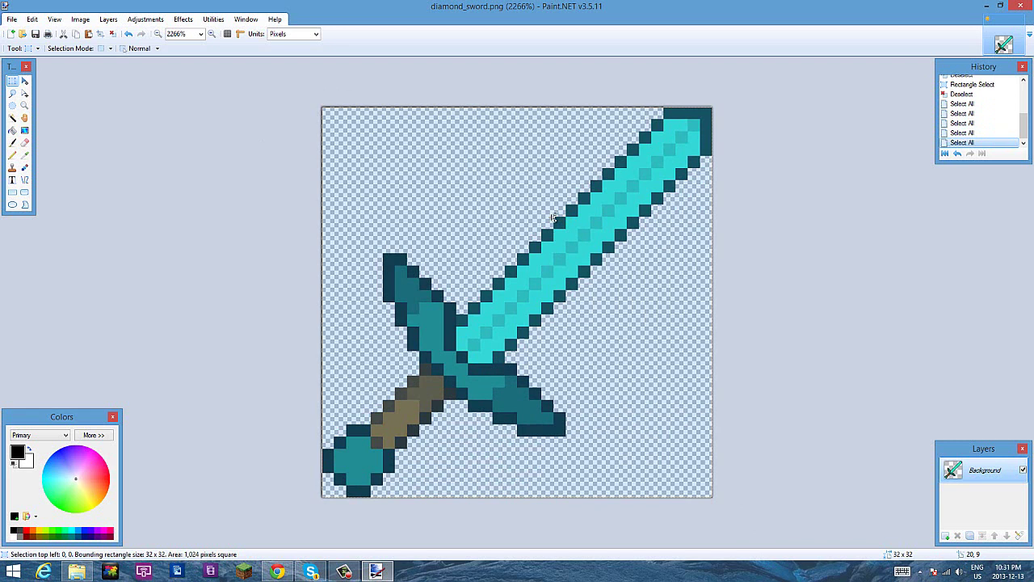
left_click(74, 20)
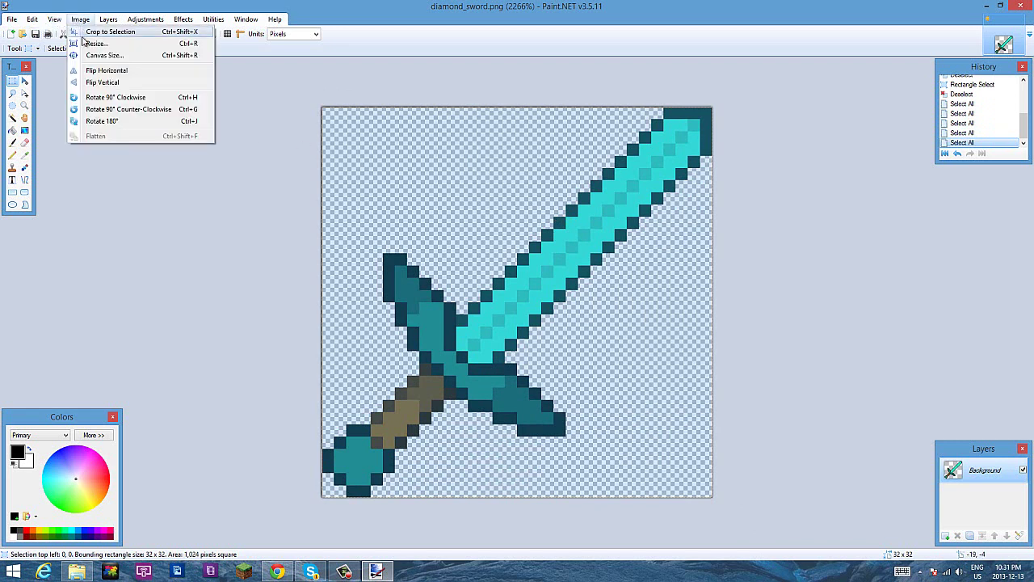
left_click(85, 55)
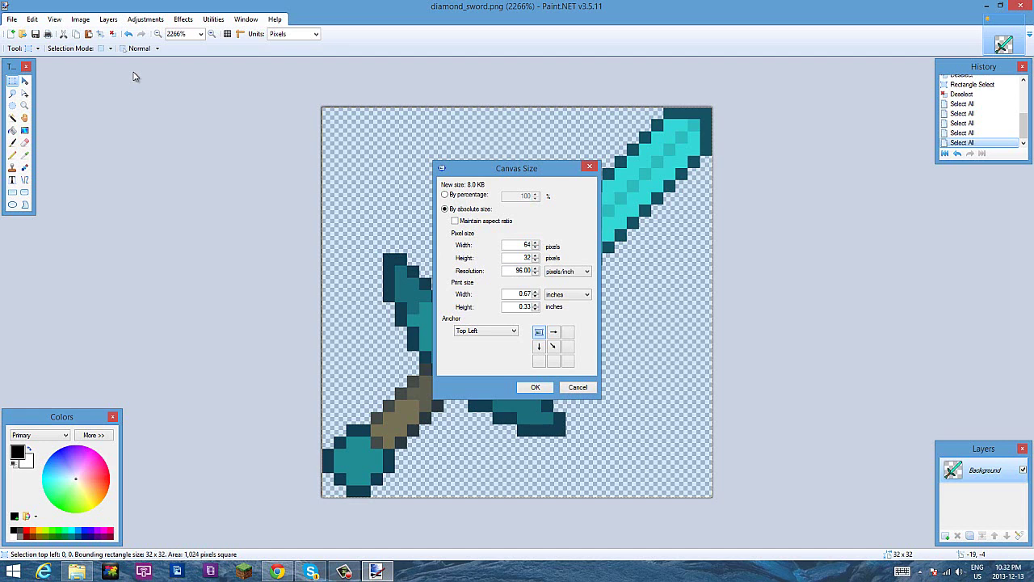
type("64")
- Confirm the 64×64 canvas, paste the sword and stretch it to the canvas corner
left_click(538, 388)
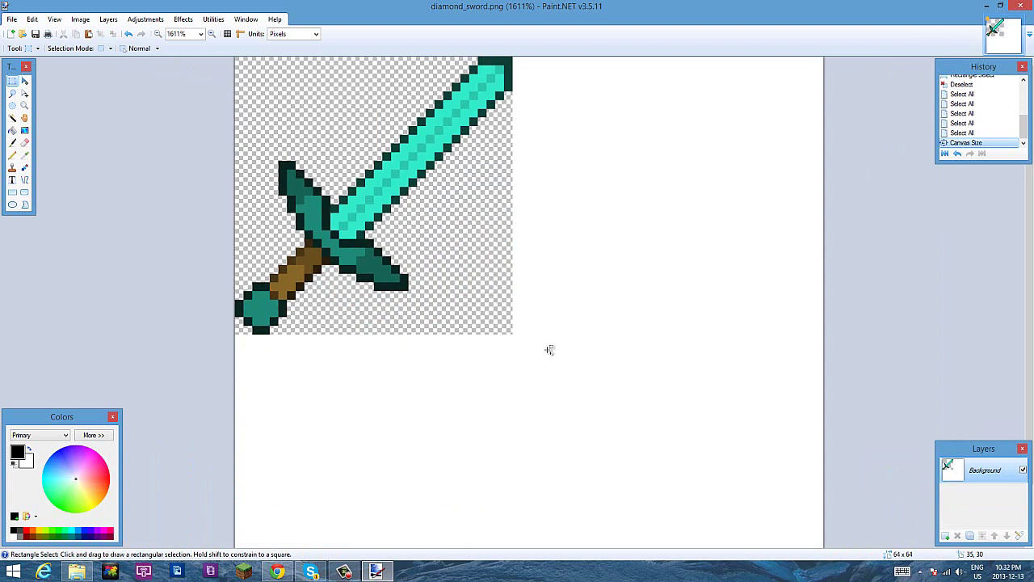
key("ctrl+v")
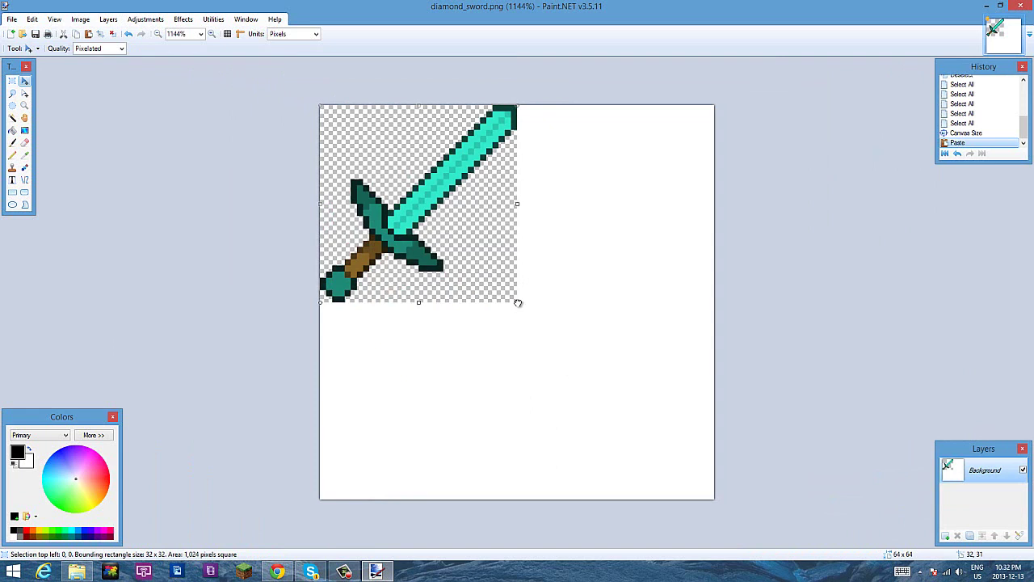
left_click_drag(518, 303, 706, 513)
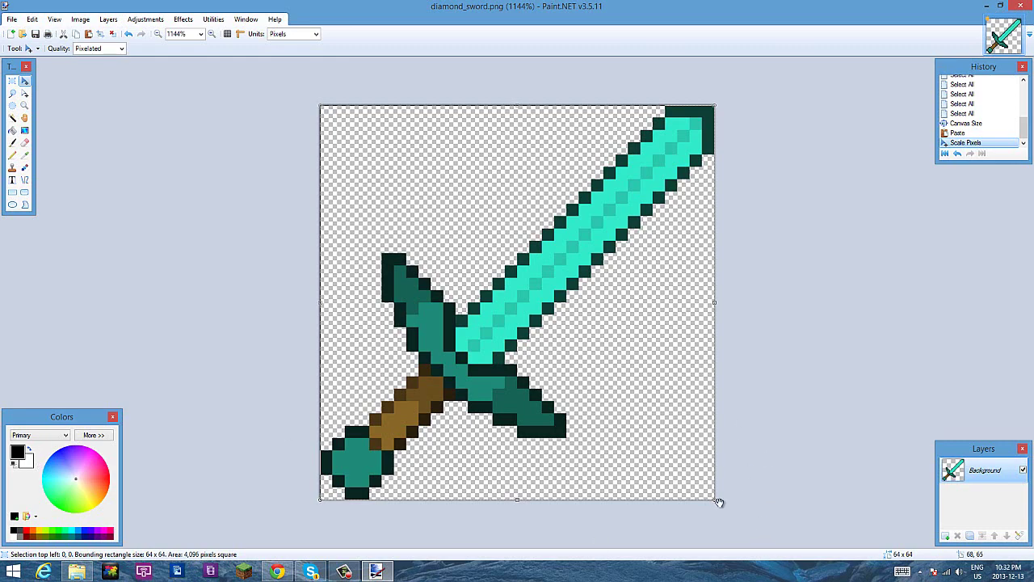
- Keep Pixelated resampling for the scaled sword, finish the scaling and deselect
scroll(493, 234, "up", 2)
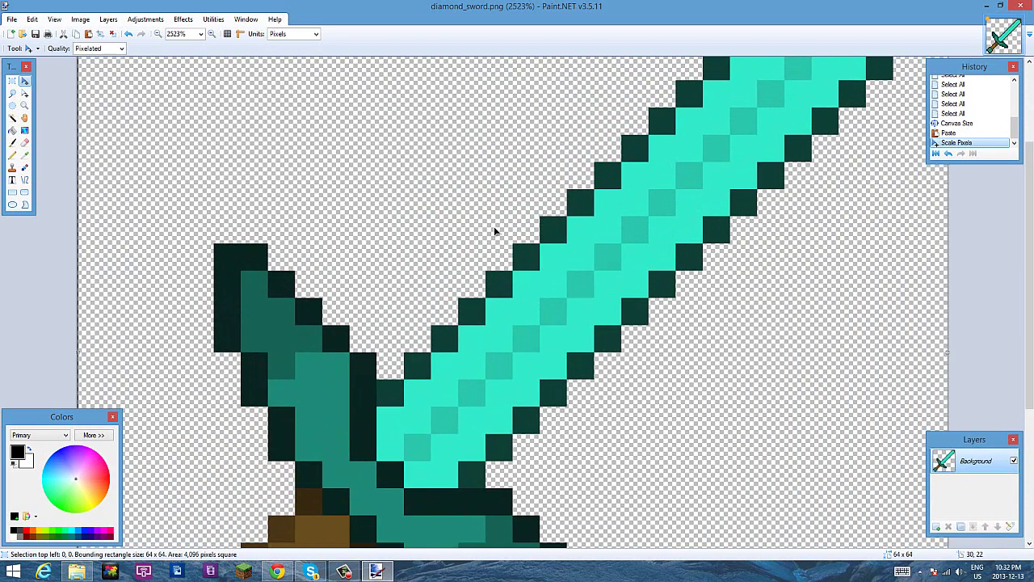
scroll(476, 235, "down", 3)
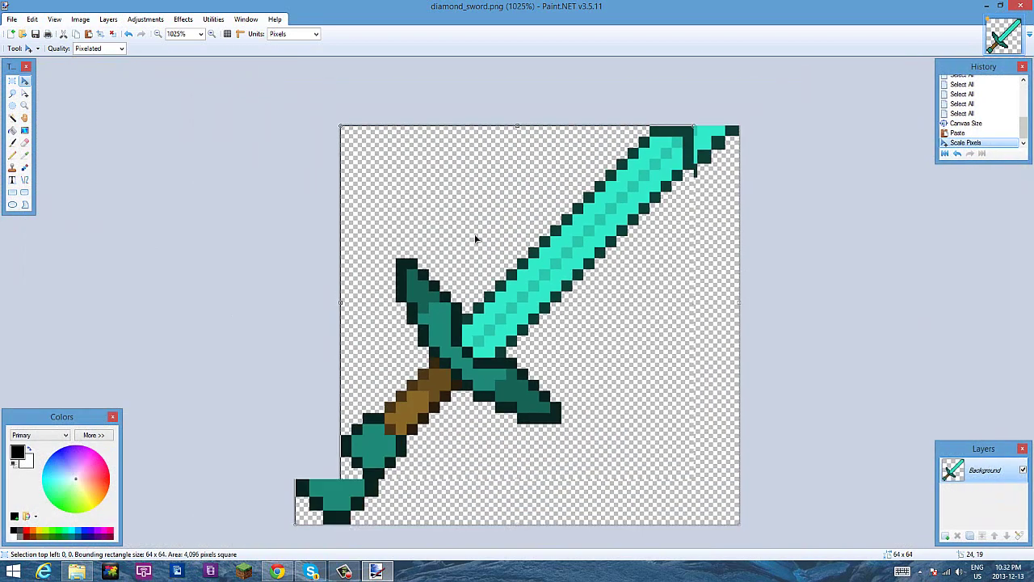
left_click(96, 48)
left_click(86, 61)
left_click(95, 49)
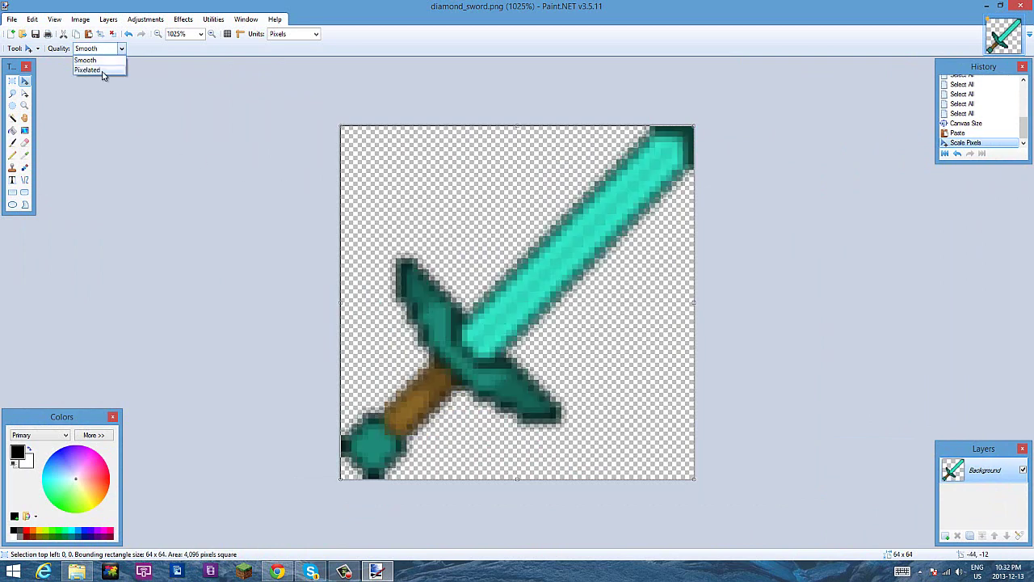
left_click(89, 70)
left_click(12, 83)
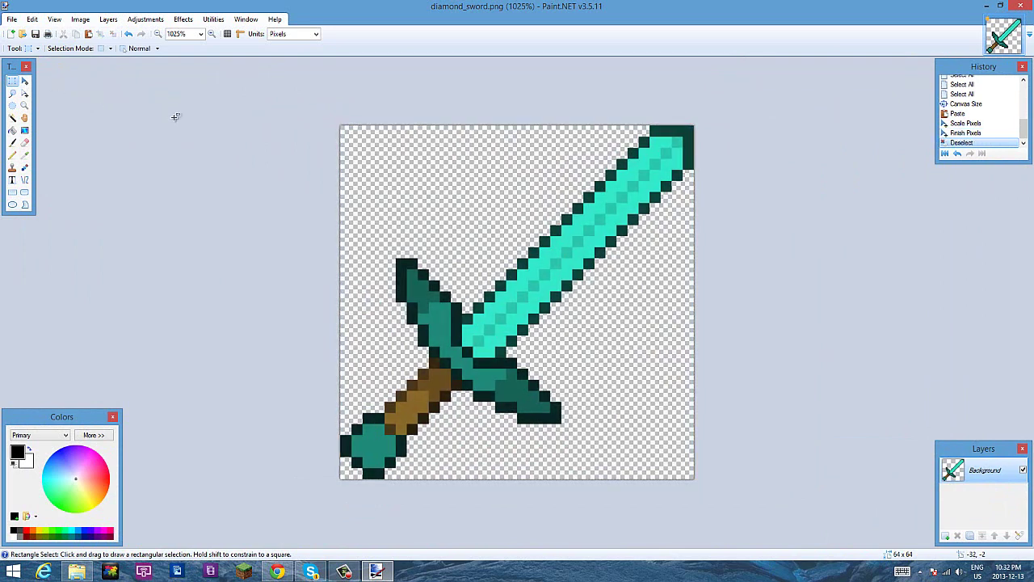
key("ctrl+d")
scroll(598, 372, "down", 1)
scroll(566, 323, "up", 3)
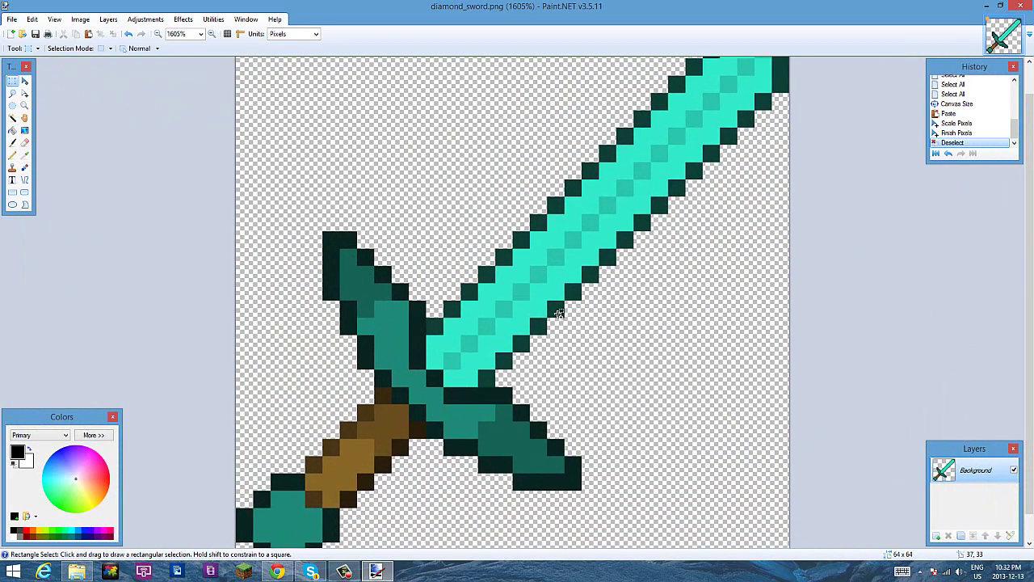
scroll(554, 309, "down", 2)
scroll(554, 309, "down", 2)
scroll(556, 301, "up", 1)
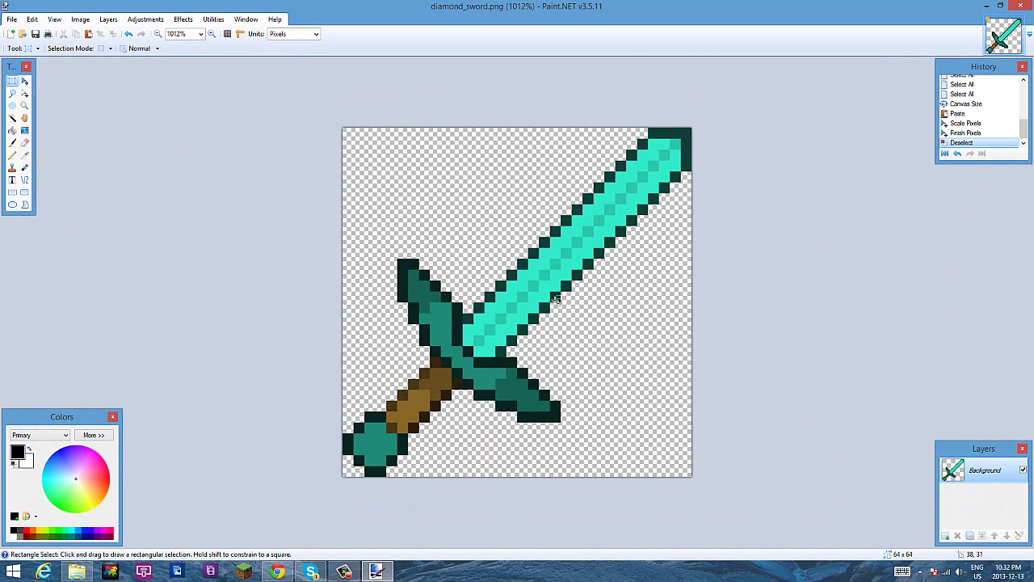
- Apply a Median noise filter with radius 1 and percentile 35 to the whole image
key("ctrl+a")
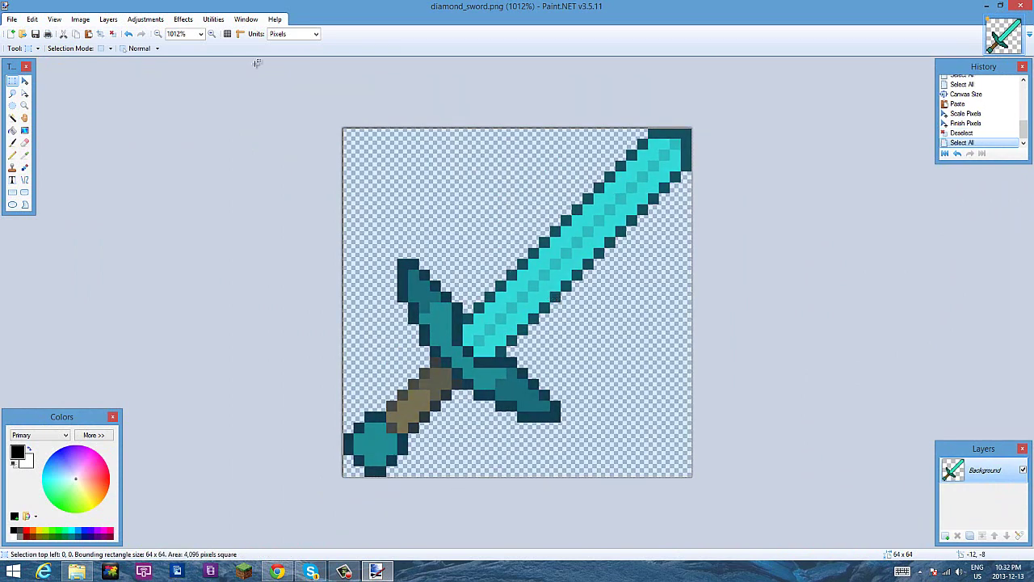
left_click(188, 20)
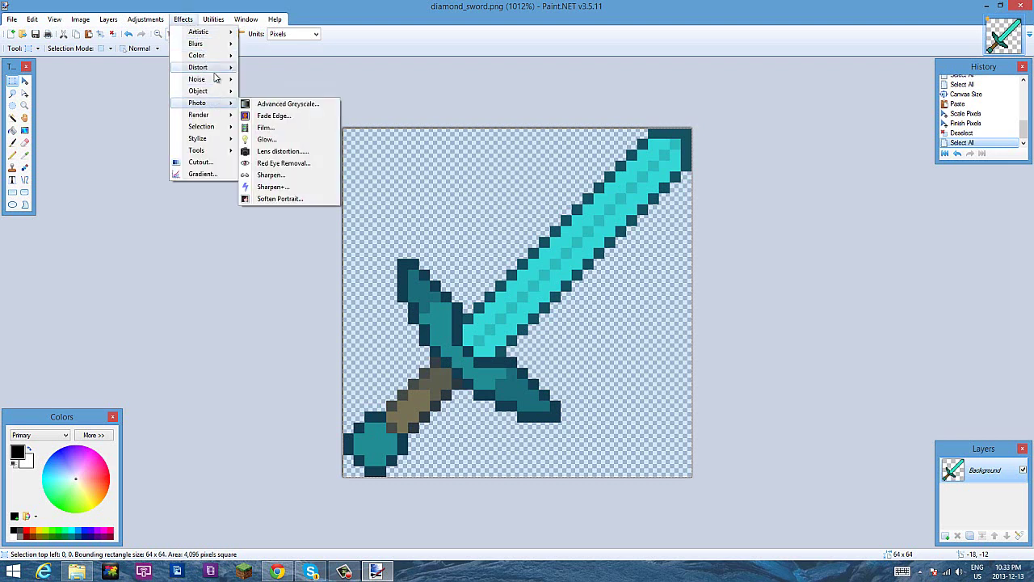
mouse_move(217, 67)
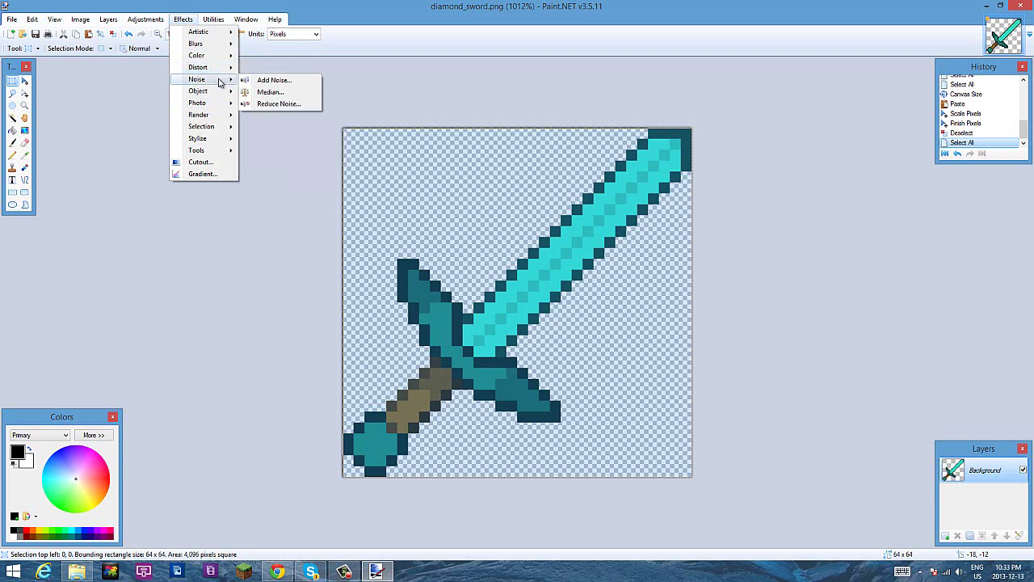
left_click(267, 92)
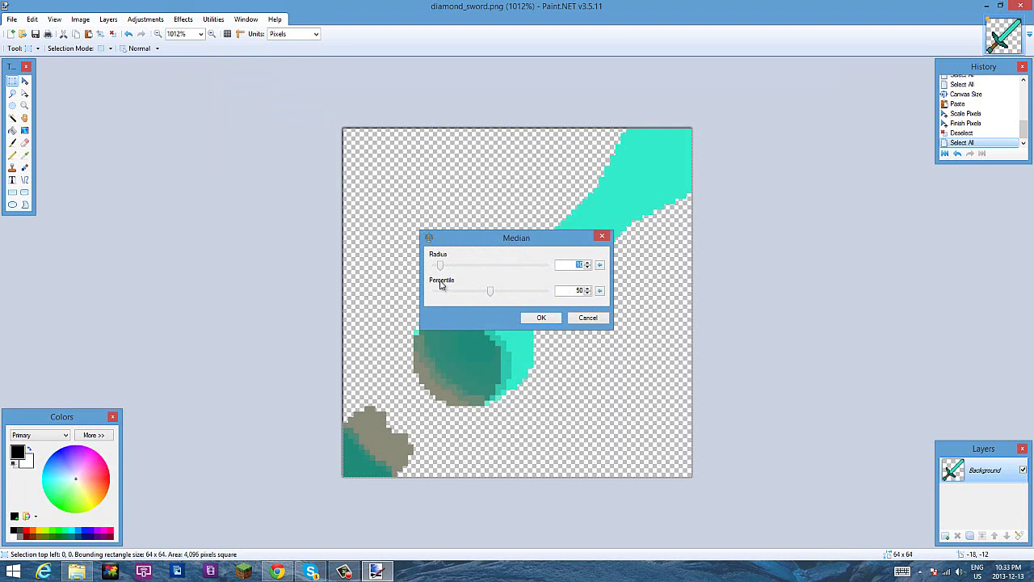
left_click_drag(441, 265, 433, 266)
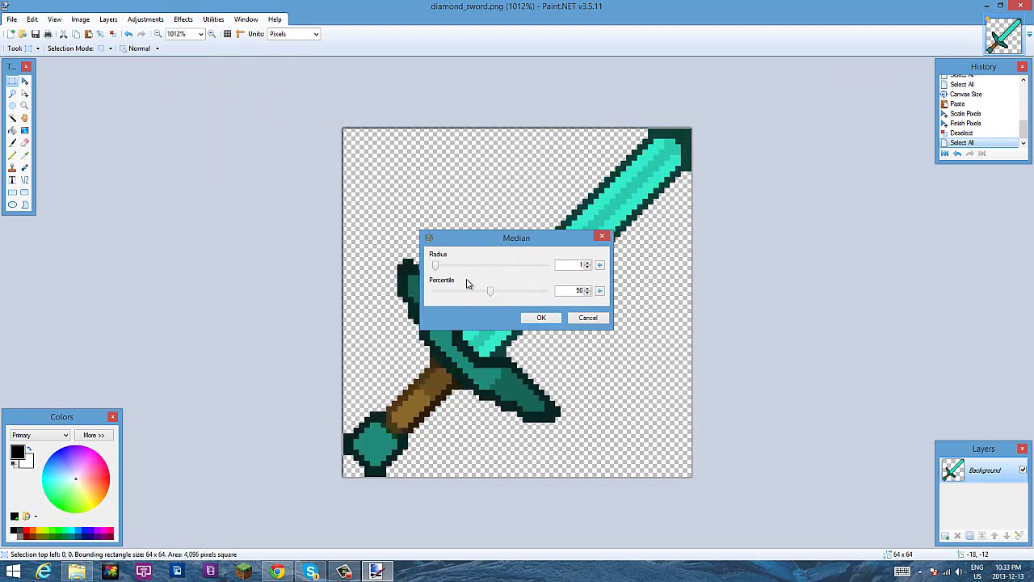
mouse_move(489, 291)
left_mouse_down()
mouse_move(499, 296)
mouse_move(455, 296)
mouse_move(474, 292)
left_mouse_up()
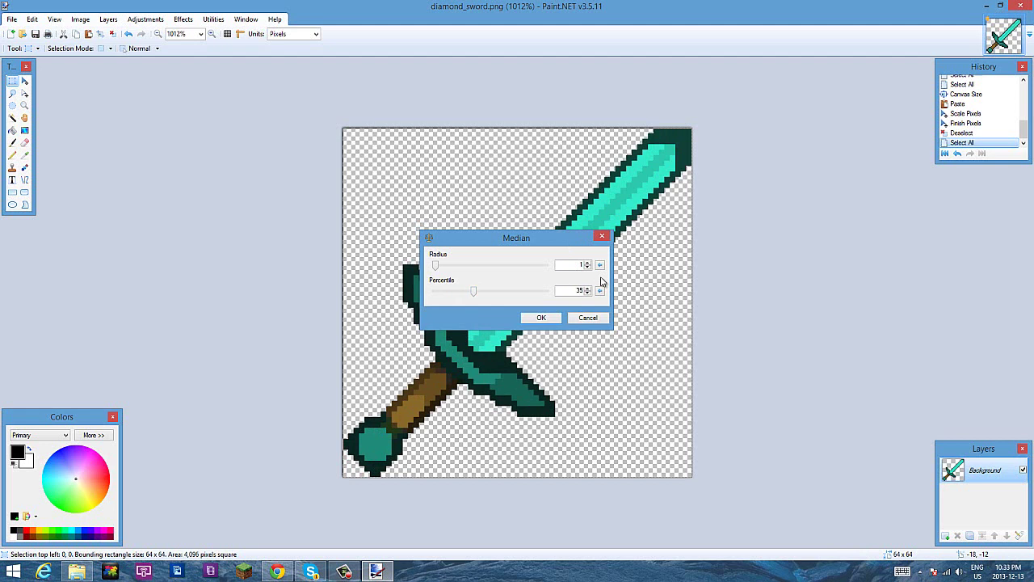
left_click(560, 317)
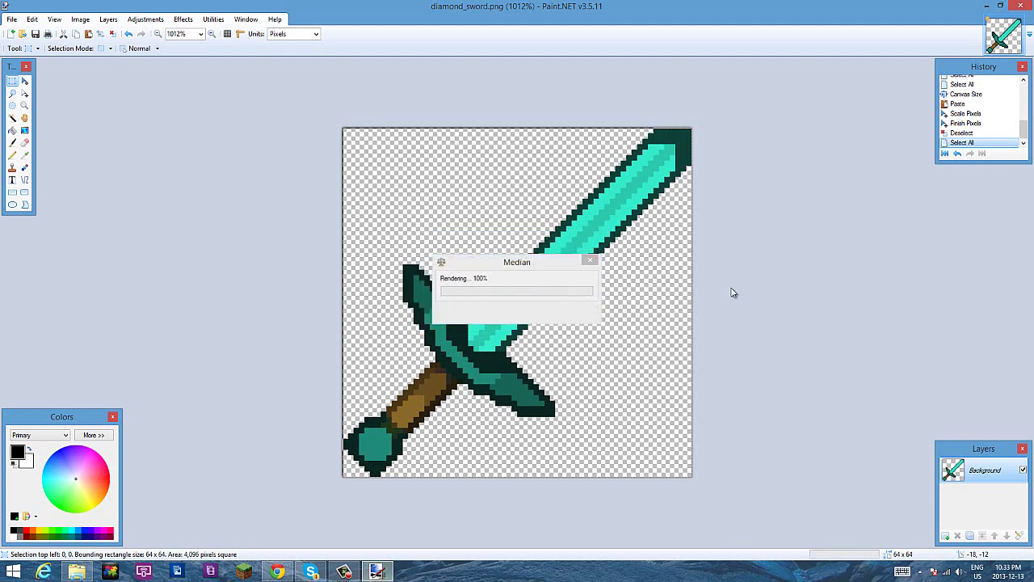
- Deselect, then cut away the stray pixels along the top and top-right edges
key("ctrl+d")
left_click_drag(681, 95, 684, 97)
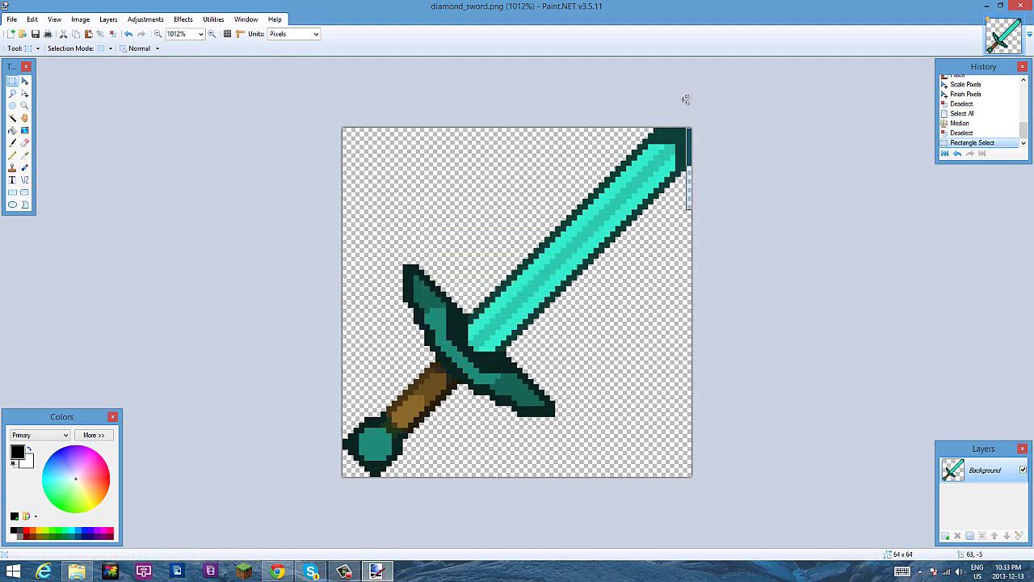
key("ctrl+x")
left_click_drag(619, 108, 705, 123)
key("ctrl+x")
scroll(654, 206, "down", 2)
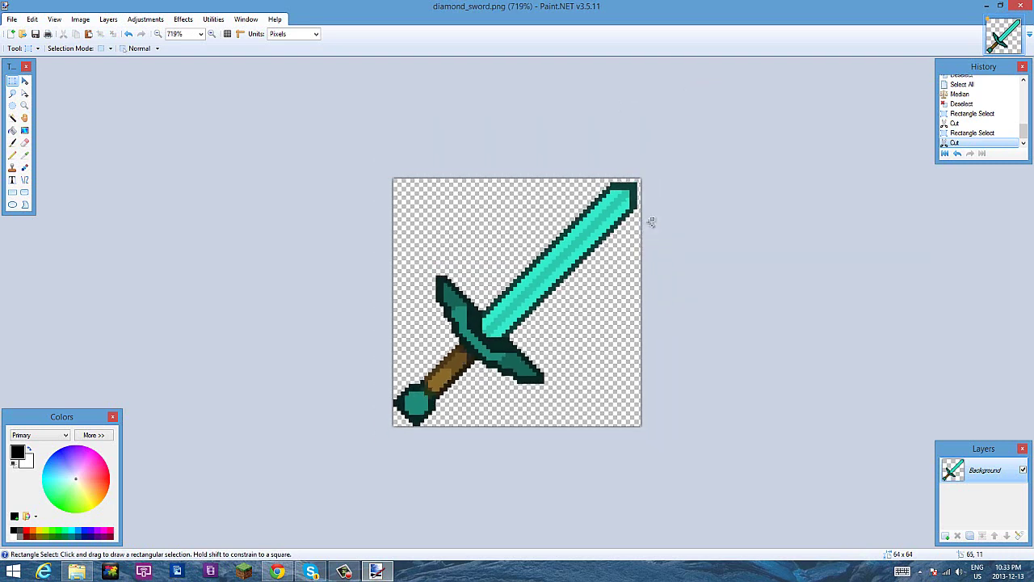
scroll(652, 221, "up", 5)
left_click_drag(797, 95, 778, 62)
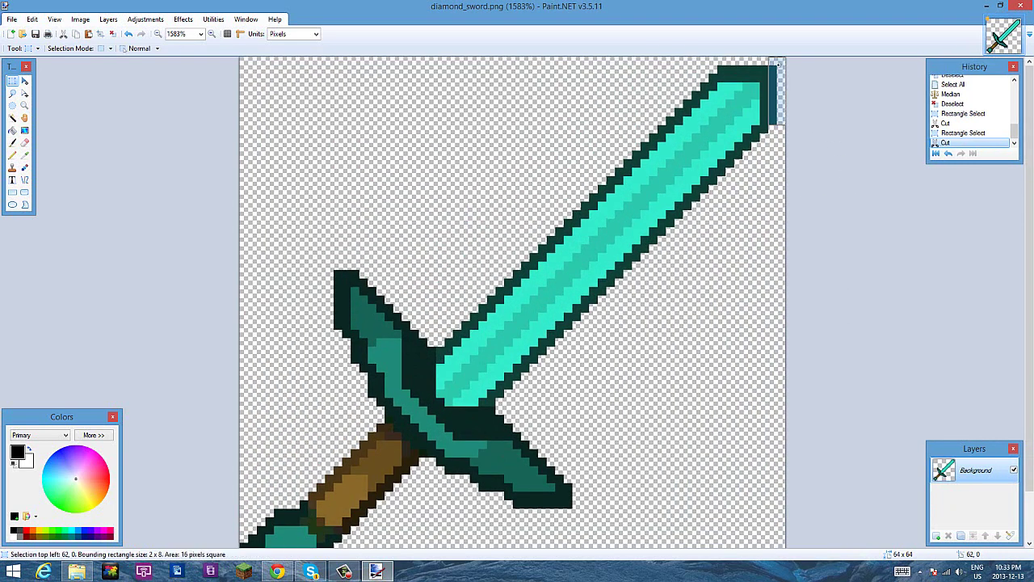
left_click(784, 66)
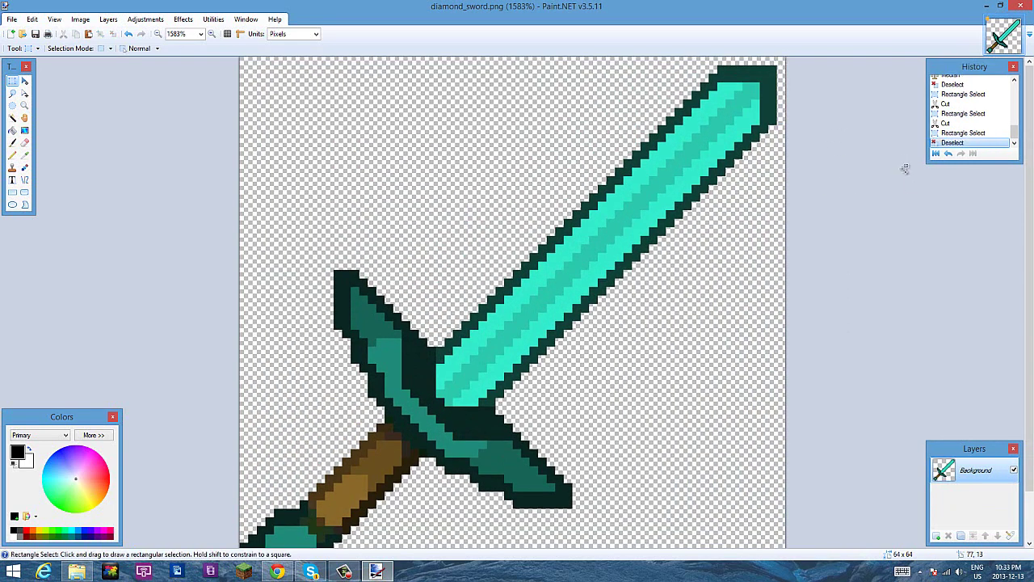
scroll(901, 162, "down", 3)
scroll(846, 212, "up", 5)
scroll(843, 211, "down", 5)
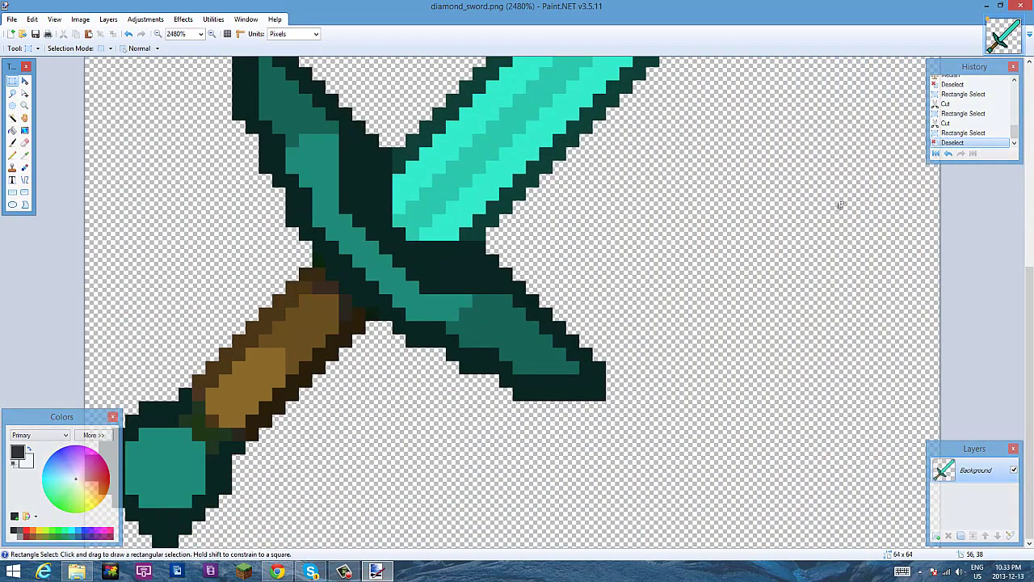
scroll(307, 411, "up", 6)
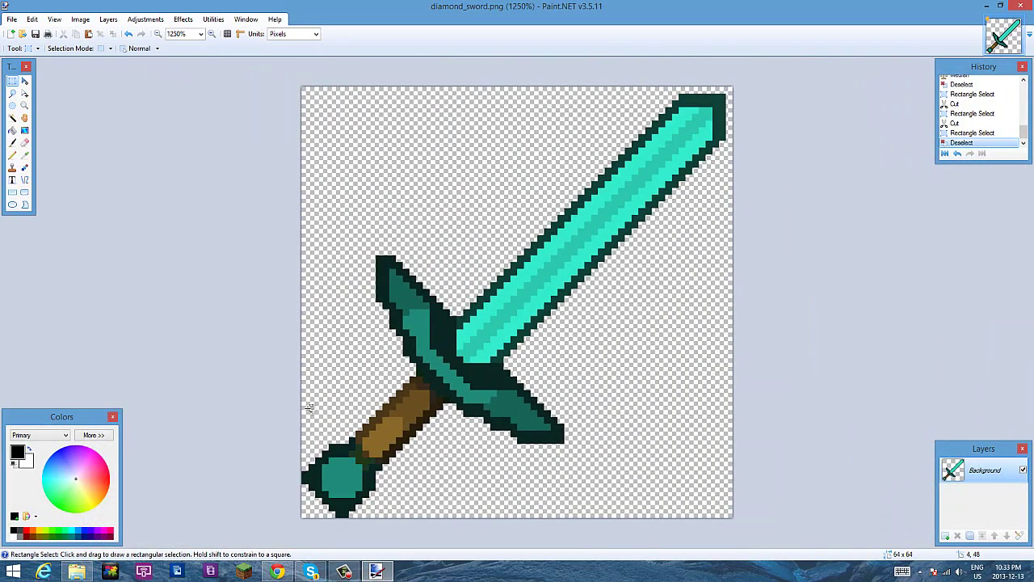
scroll(324, 333, "down", 5)
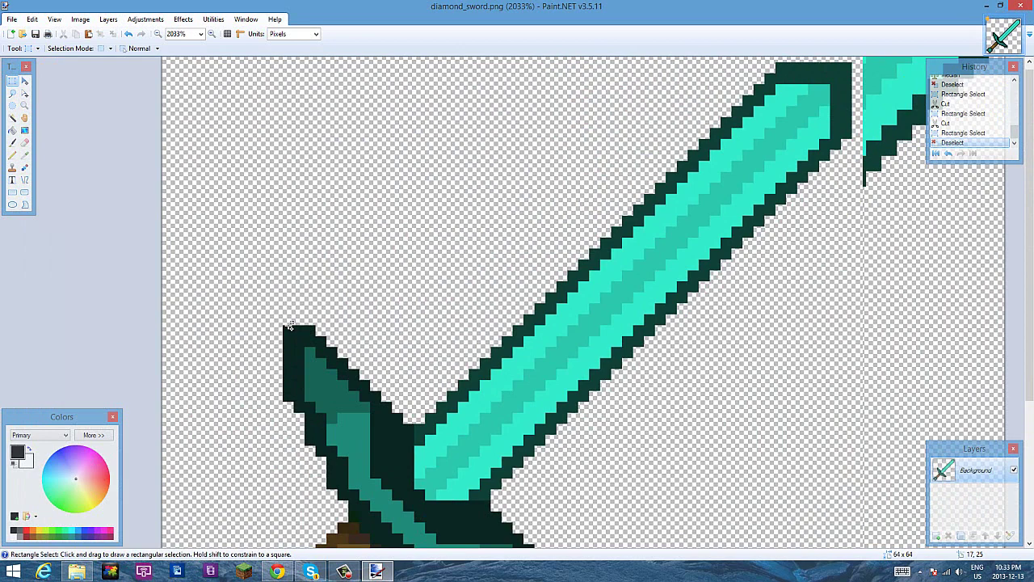
- Cut away the thin strip of stray pixels along the left edge near the pommel
left_click_drag(349, 296, 336, 475)
key("ctrl+x")
key("ctrl+x")
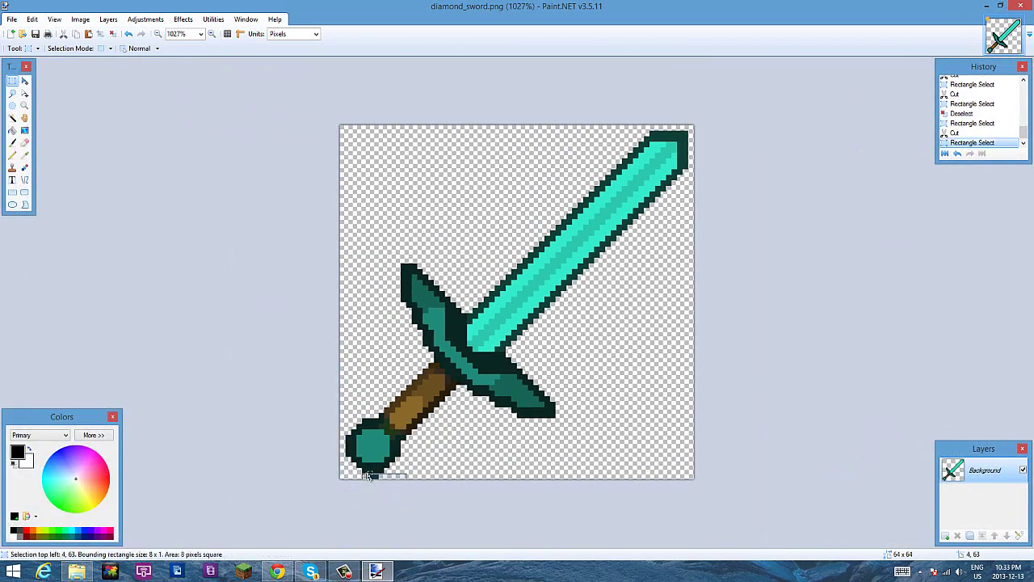
scroll(541, 448, "down", 3)
scroll(551, 434, "up", 4)
scroll(551, 433, "up", 2)
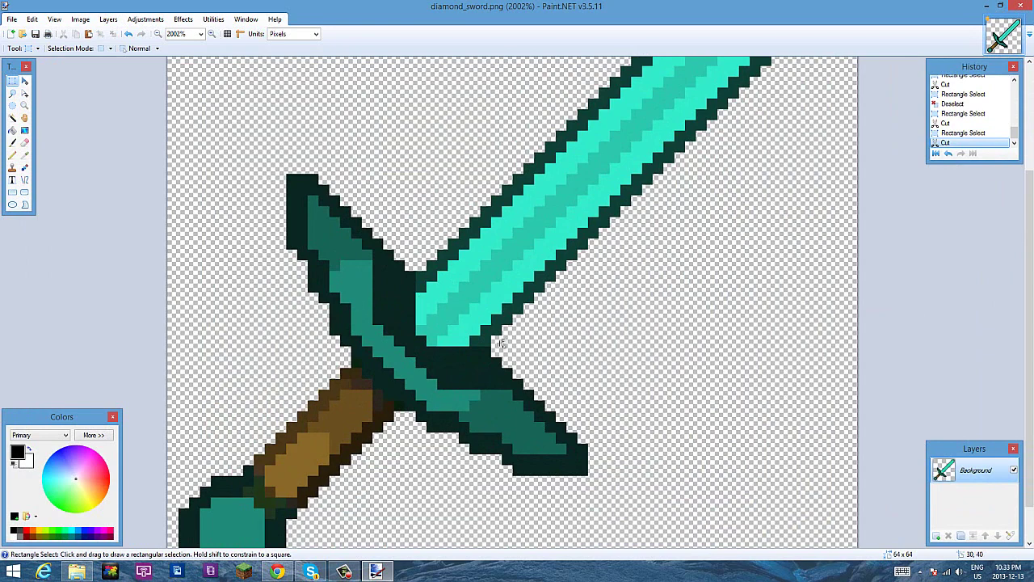
scroll(488, 352, "down", 5)
- Select the whole 64×64 image, nudge the sword one pixel left, and deselect
left_click_drag(342, 94, 704, 462)
left_click(24, 81)
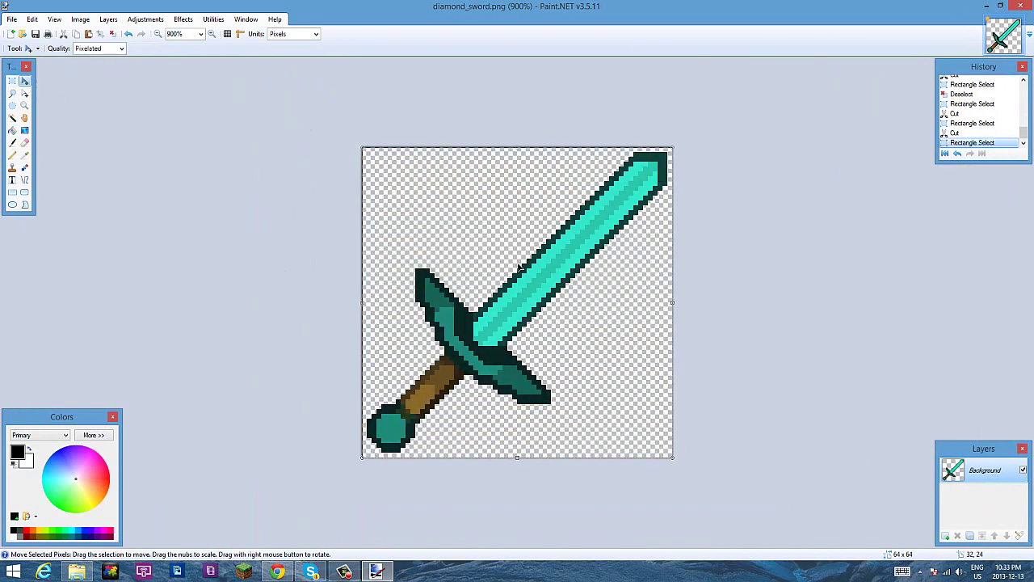
left_click_drag(529, 273, 527, 285)
key("ctrl+minus")
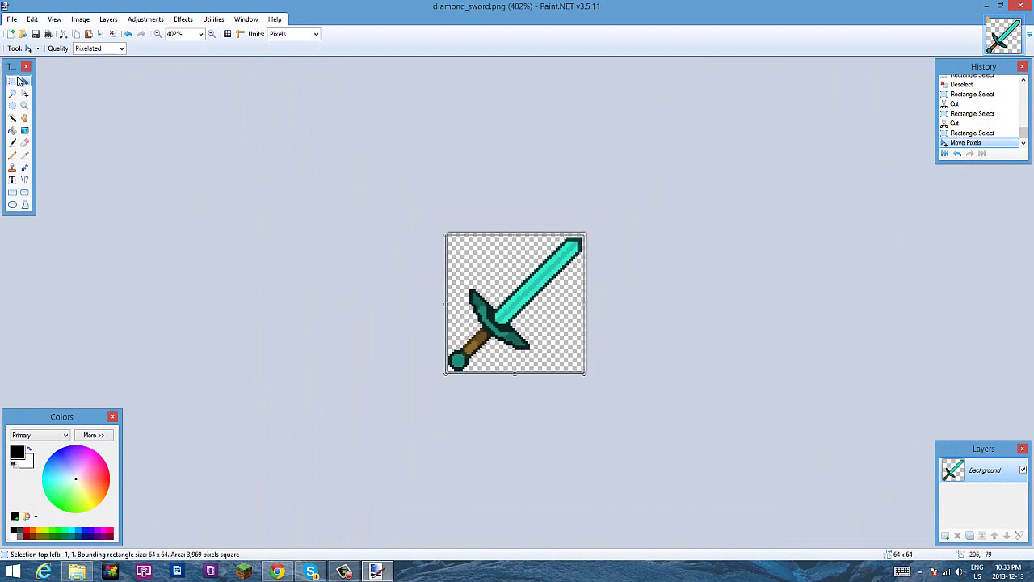
key("s")
key("ctrl+d")
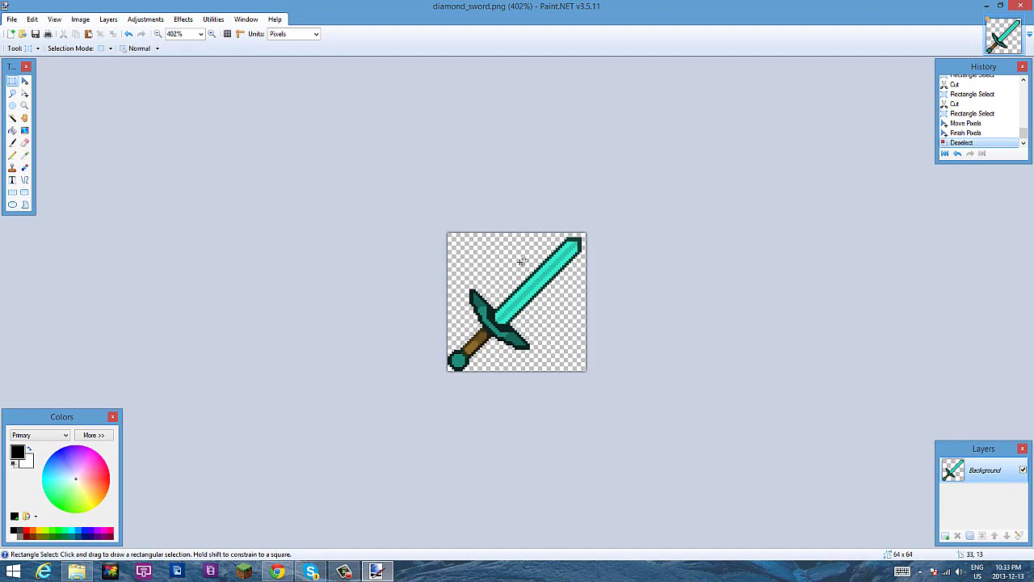
scroll(524, 261, "up", 3)
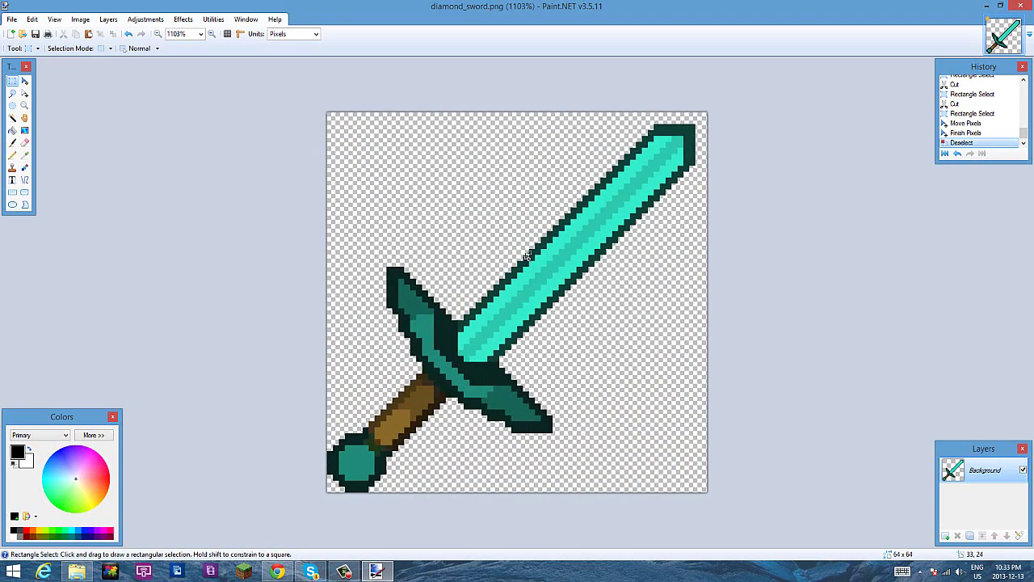
scroll(527, 256, "up", 2)
scroll(533, 241, "down", 3)
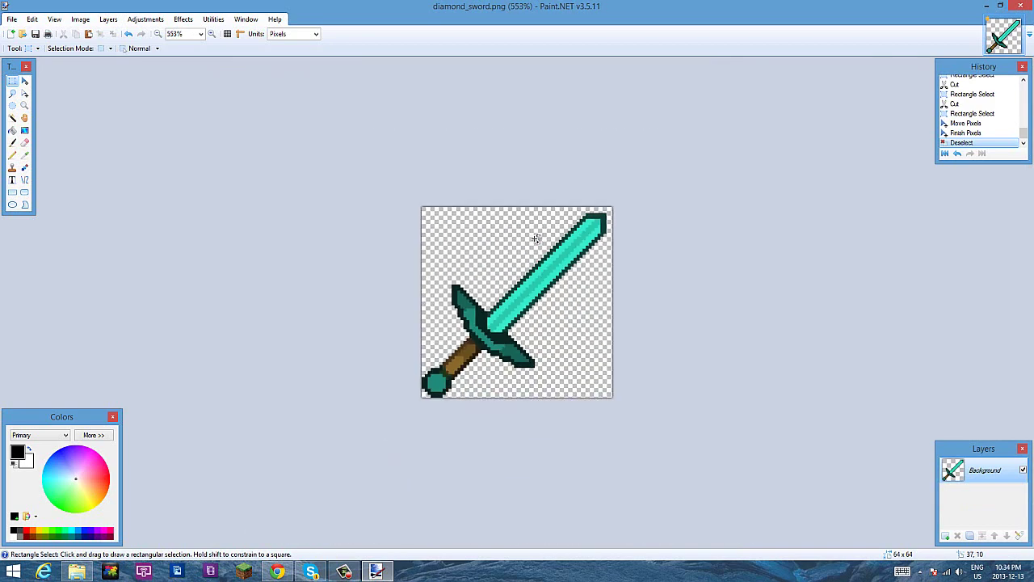
scroll(536, 234, "up", 3)
scroll(536, 198, "down", 3)
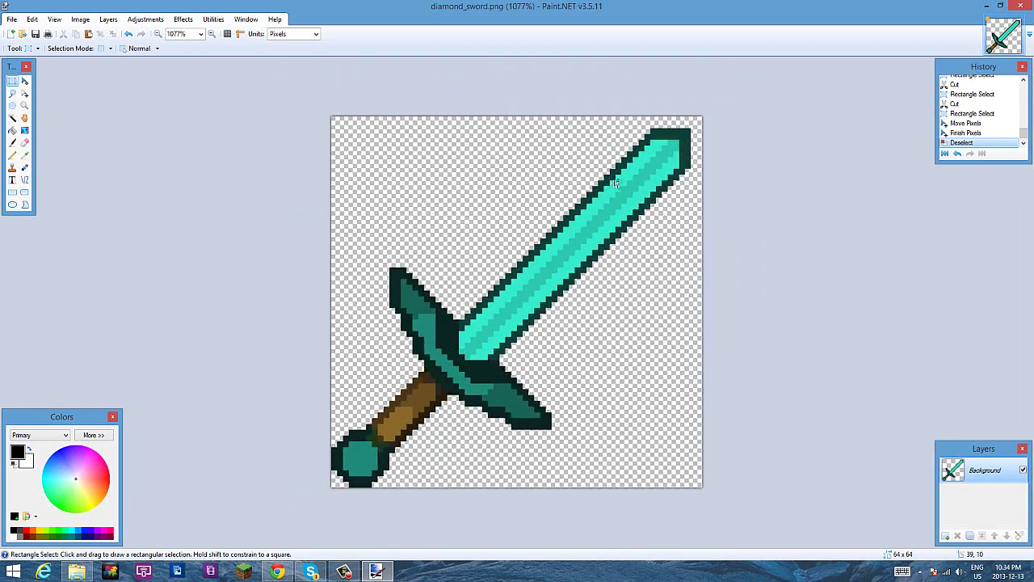
scroll(679, 231, "up", 3)
scroll(665, 236, "up", 1)
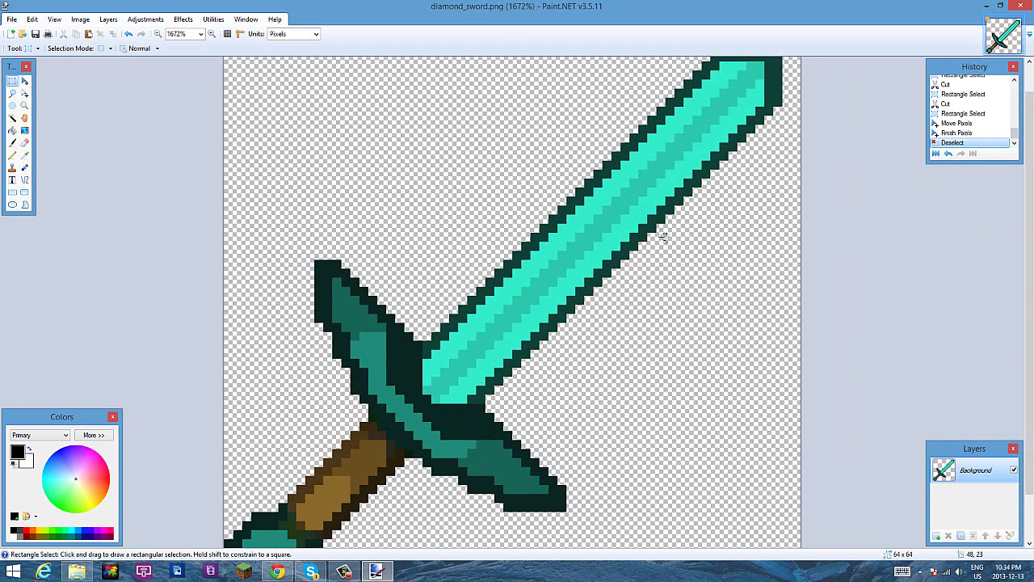
scroll(825, 260, "down", 3)
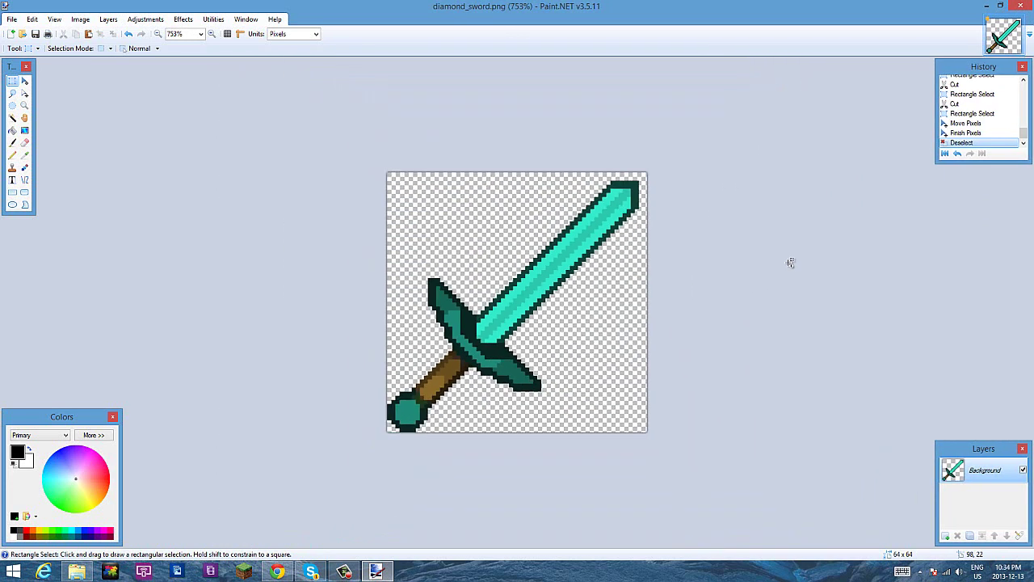
scroll(792, 263, "down", 4)
scroll(886, 294, "up", 1)
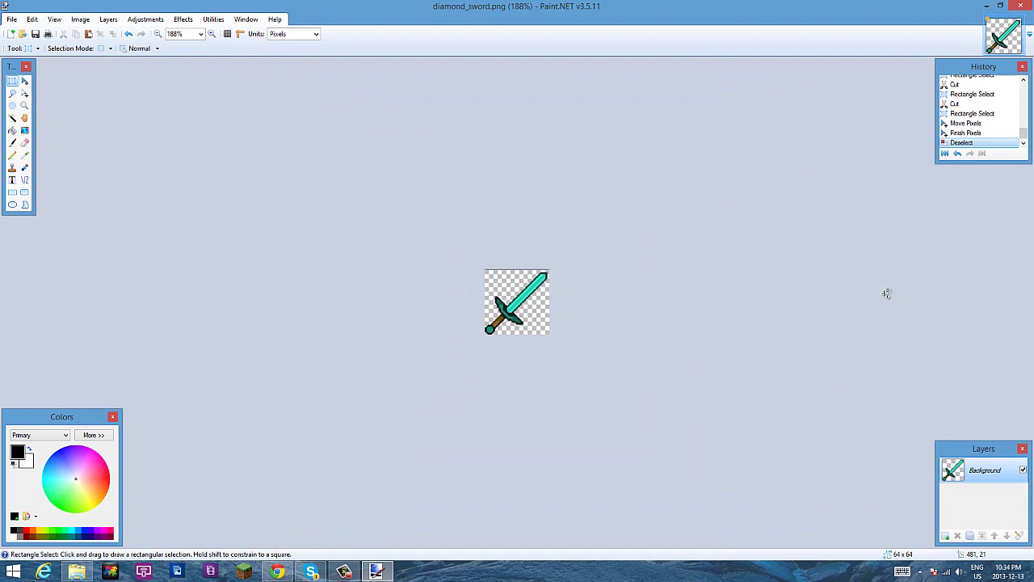
scroll(857, 267, "up", 8)
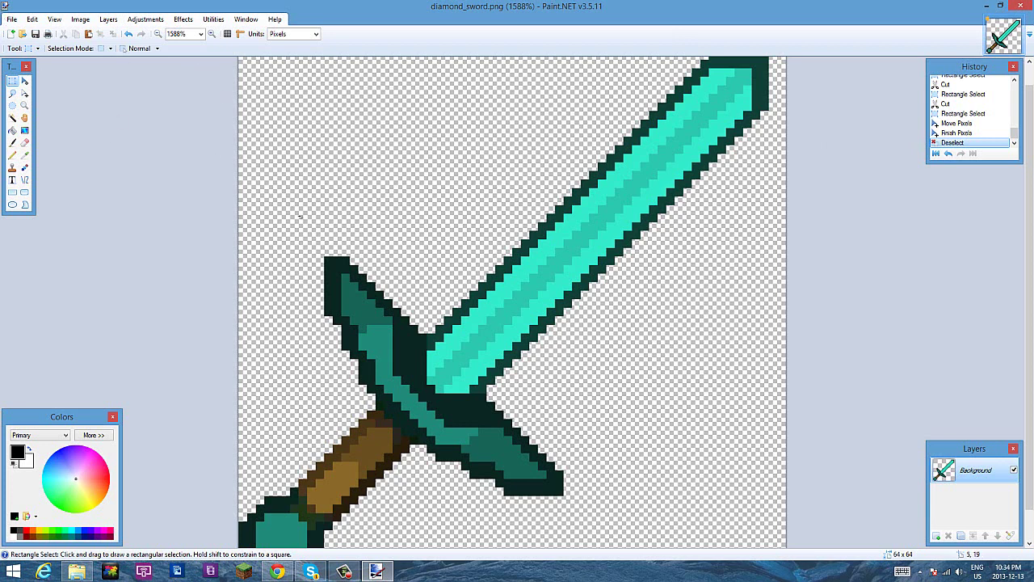
left_click_drag(282, 196, 411, 407)
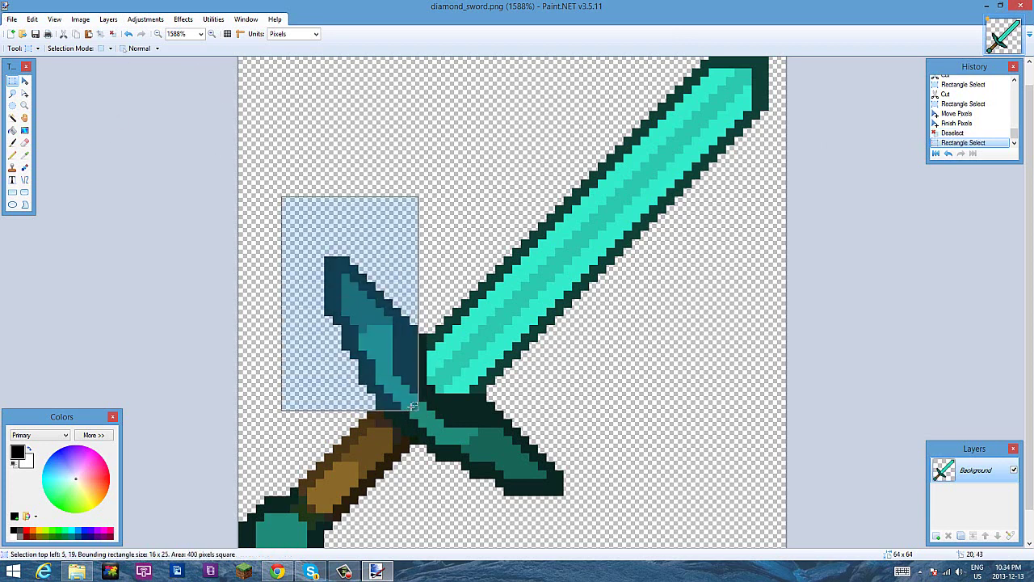
left_click(482, 372)
scroll(482, 372, "down", 2)
scroll(483, 372, "down", 1)
scroll(503, 366, "up", 2)
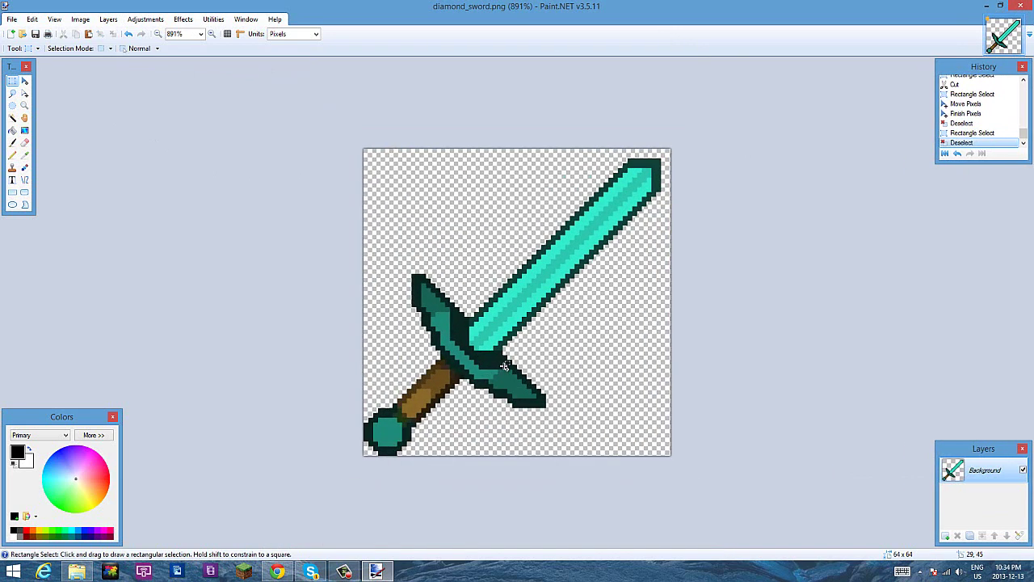
left_click_drag(693, 458, 492, 406)
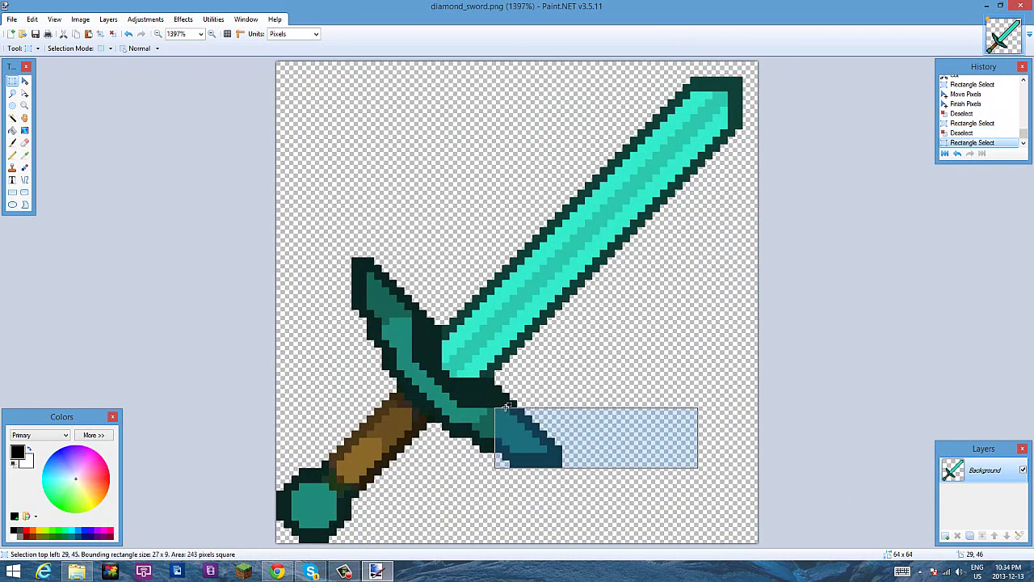
left_click(803, 525)
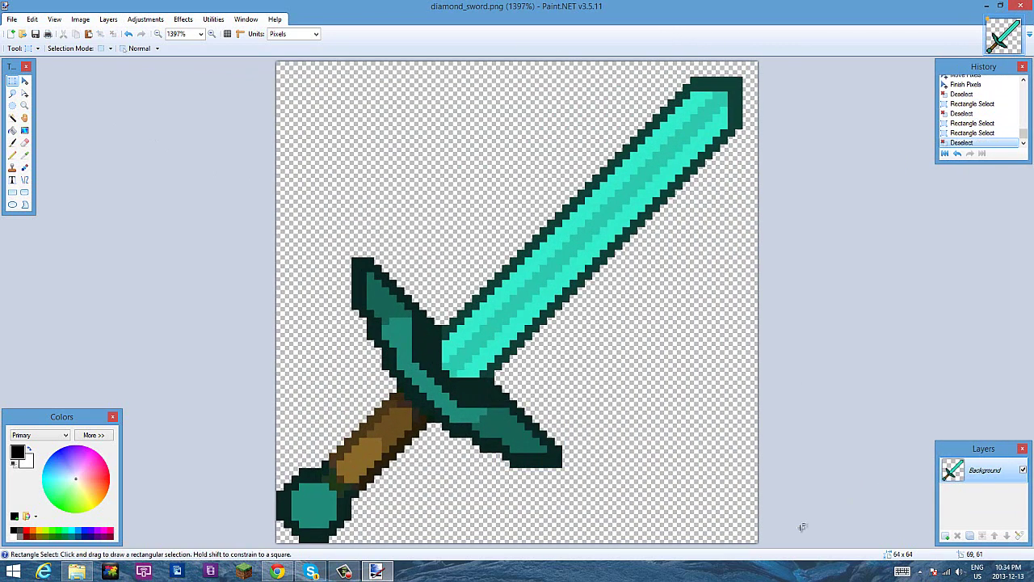
- Try Magic Wand selections on the blade and outline at 28% and 51% tolerance, undoing misses
left_click(17, 119)
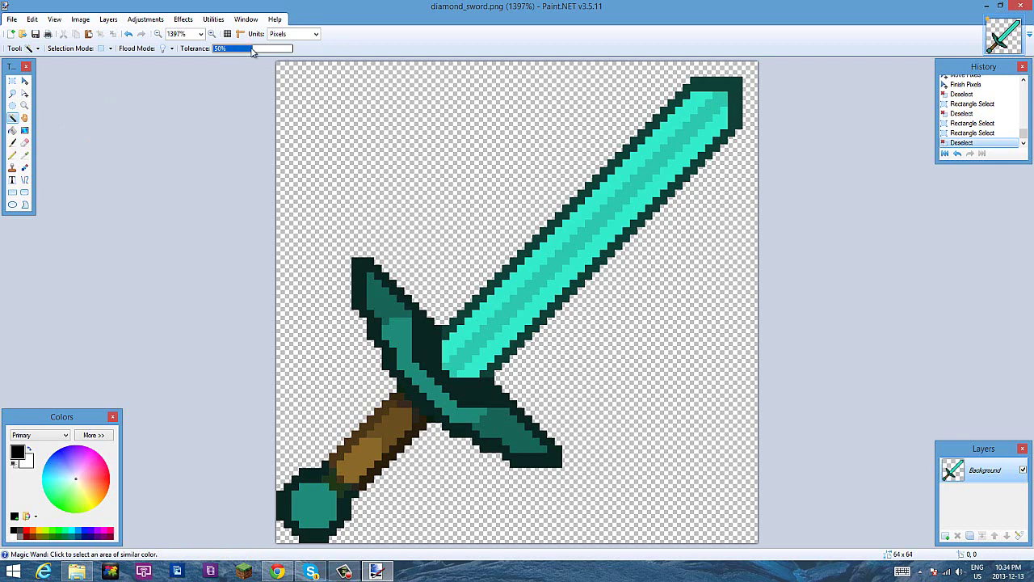
left_click(427, 340)
key("ctrl+z")
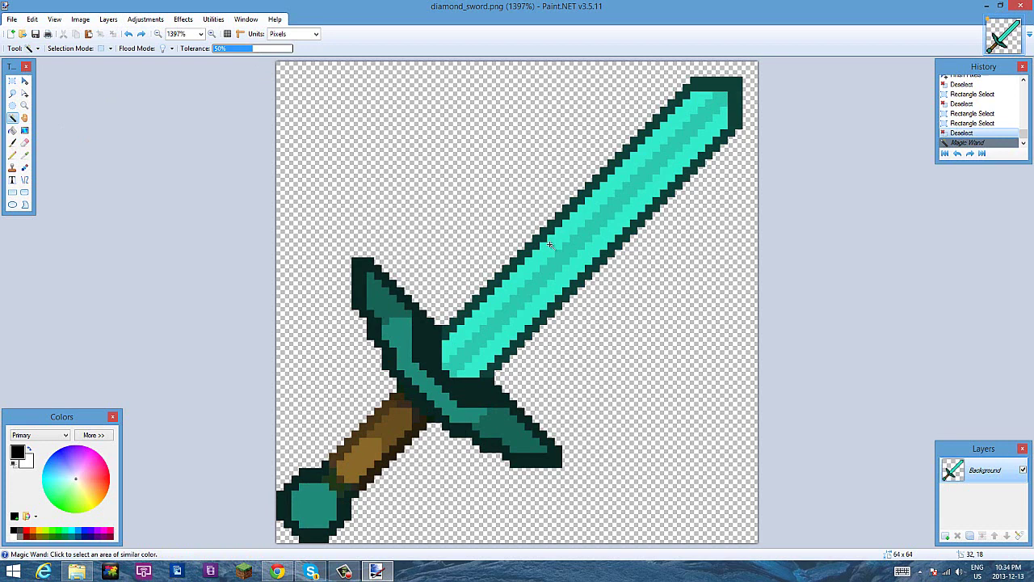
left_click(535, 292)
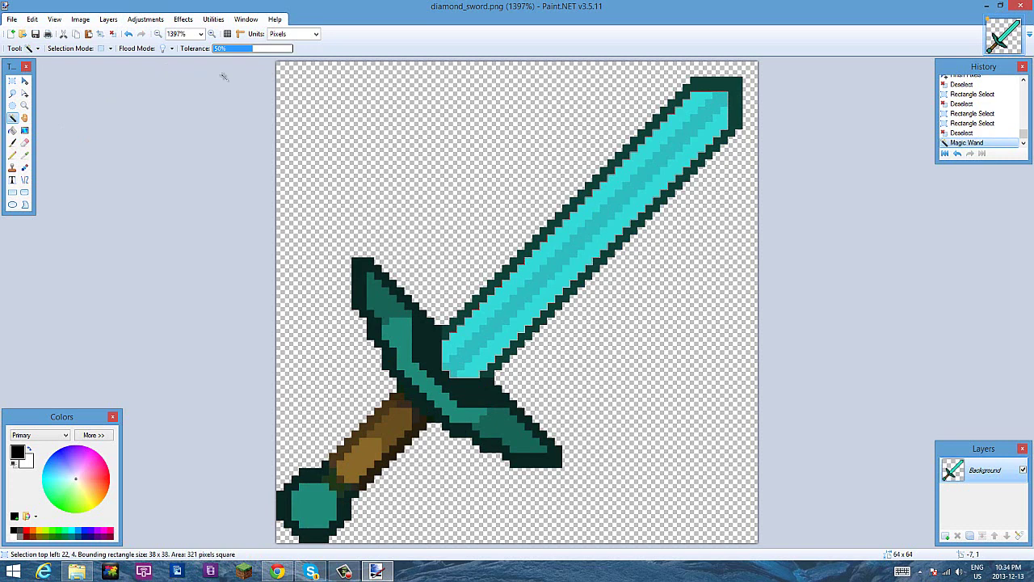
left_click_drag(242, 49, 235, 48)
left_click(425, 332)
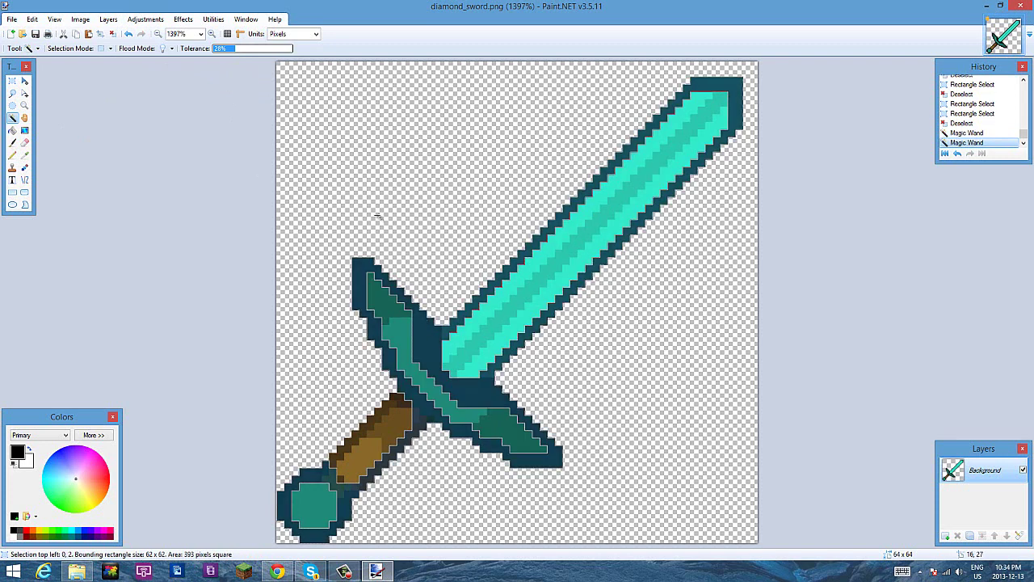
key("ctrl+z")
left_click_drag(235, 49, 254, 49)
left_click(426, 373)
key("ctrl+z")
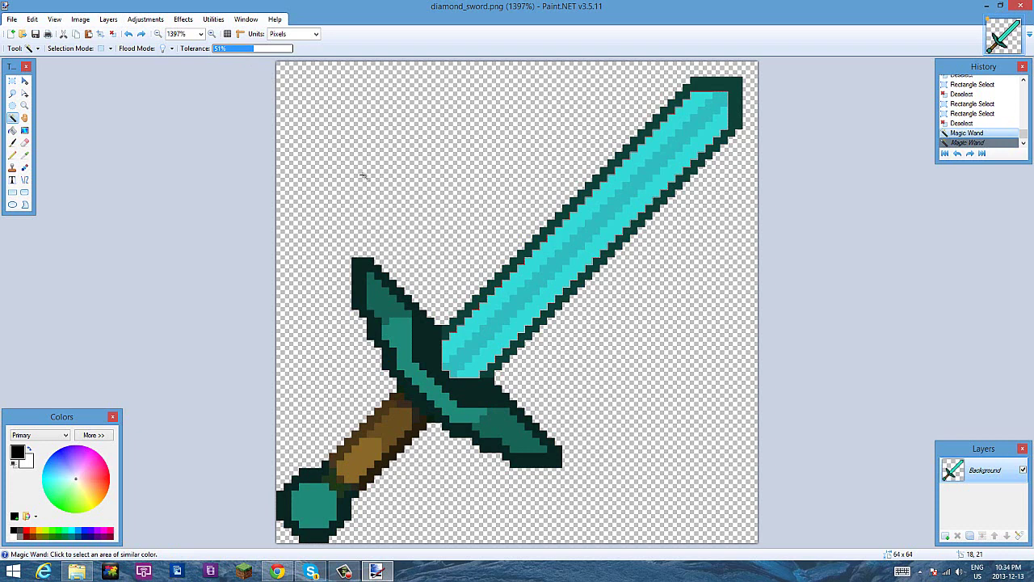
- At low tolerance, select the guard outline and add the teal guard and cyan blade areas
left_click(227, 50)
left_click(430, 348)
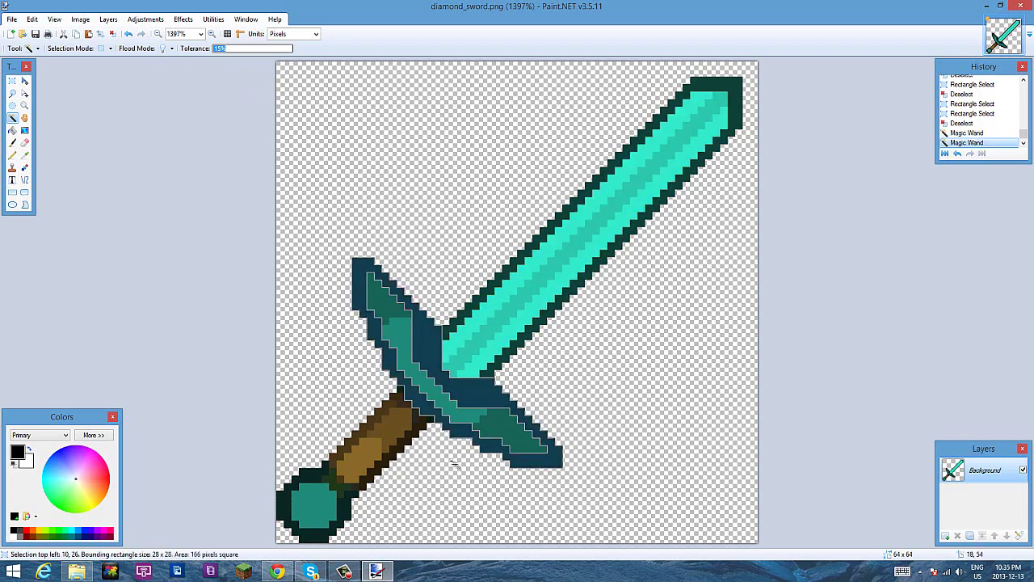
left_click(473, 417, "ctrl")
left_click(494, 424, "ctrl")
left_click(384, 314, "ctrl")
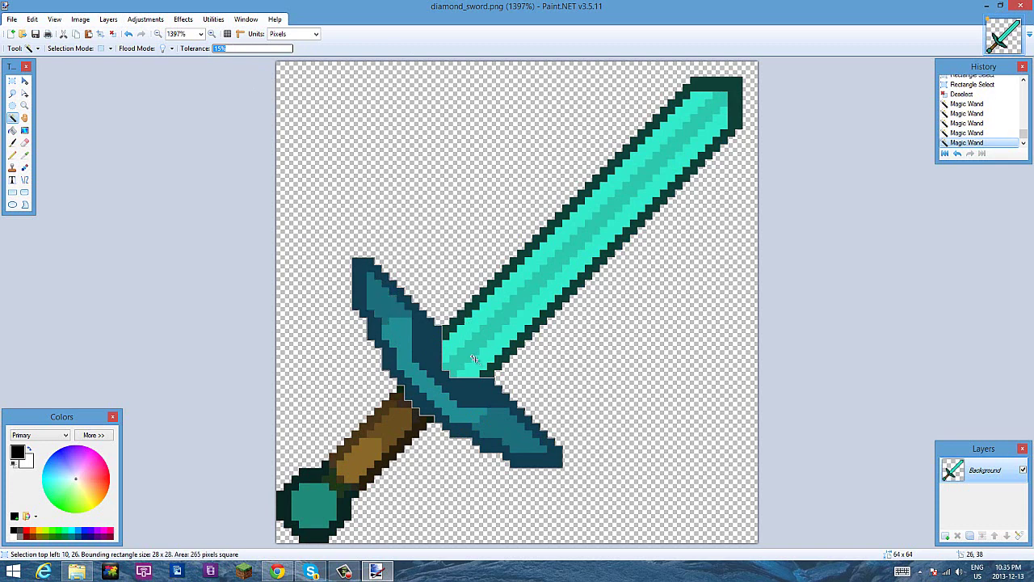
left_click(480, 372, "ctrl")
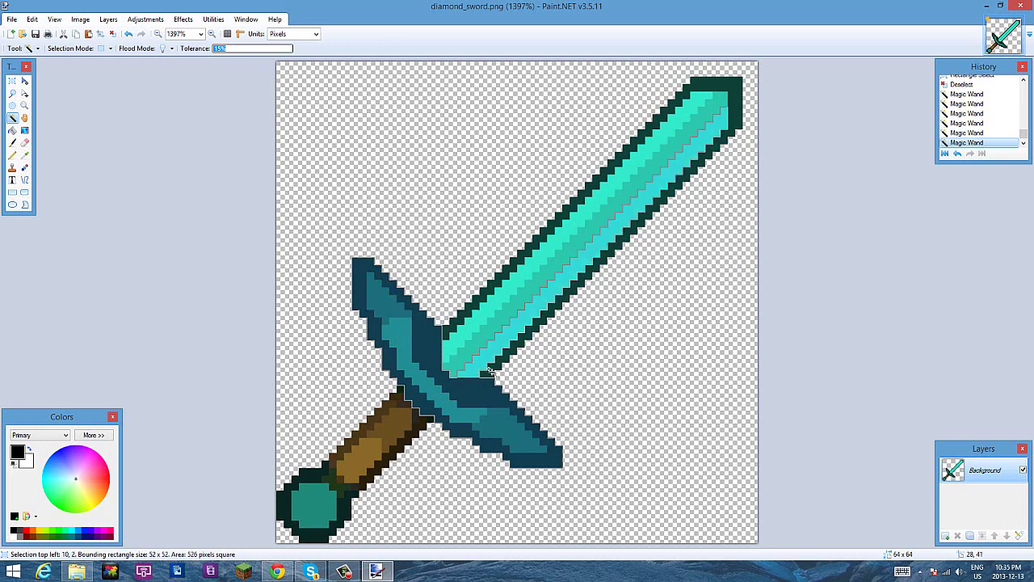
left_click(491, 365, "ctrl")
left_click(461, 346, "ctrl")
scroll(468, 353, "down", 3)
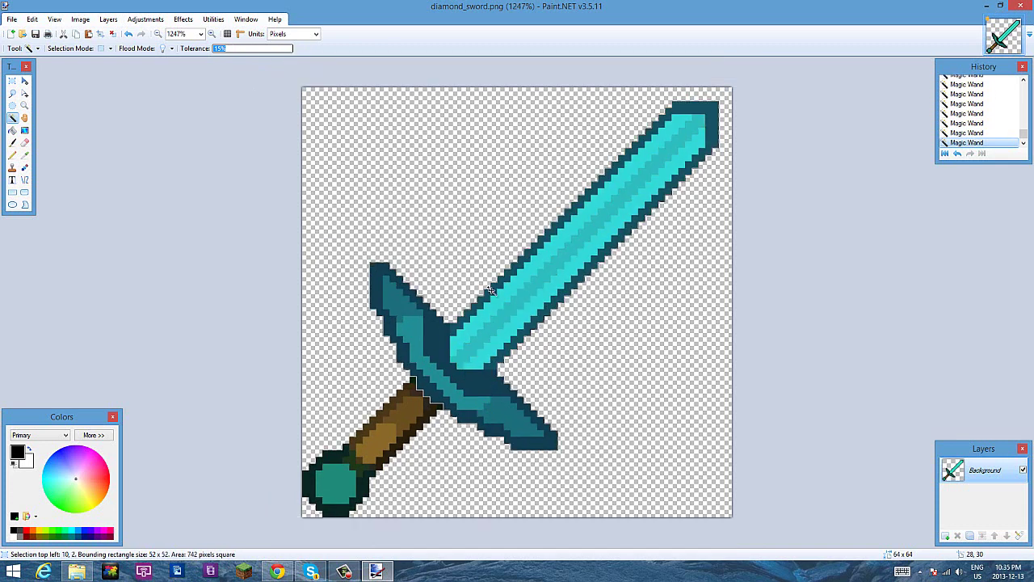
scroll(564, 387, "up", 1)
scroll(565, 387, "up", 2)
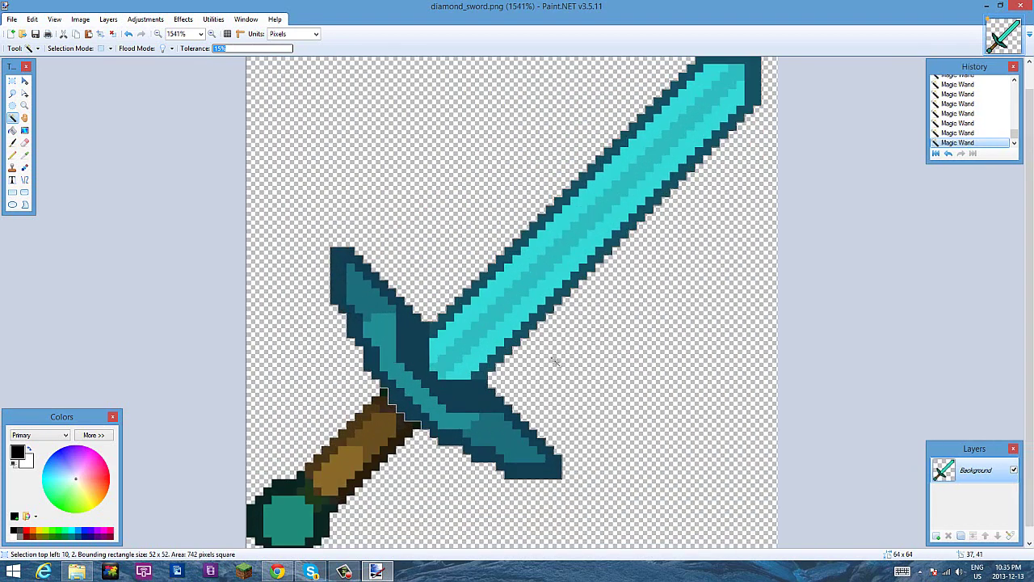
left_click(138, 21)
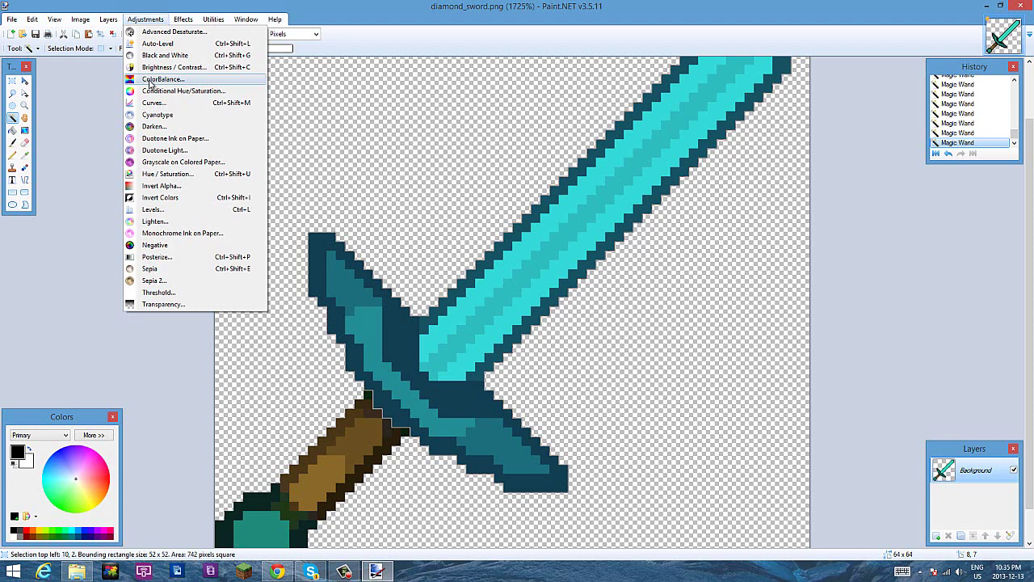
- Set Hue/Saturation to hue -51, saturation 155 and lightness 0 to turn the blade green
left_click(168, 173)
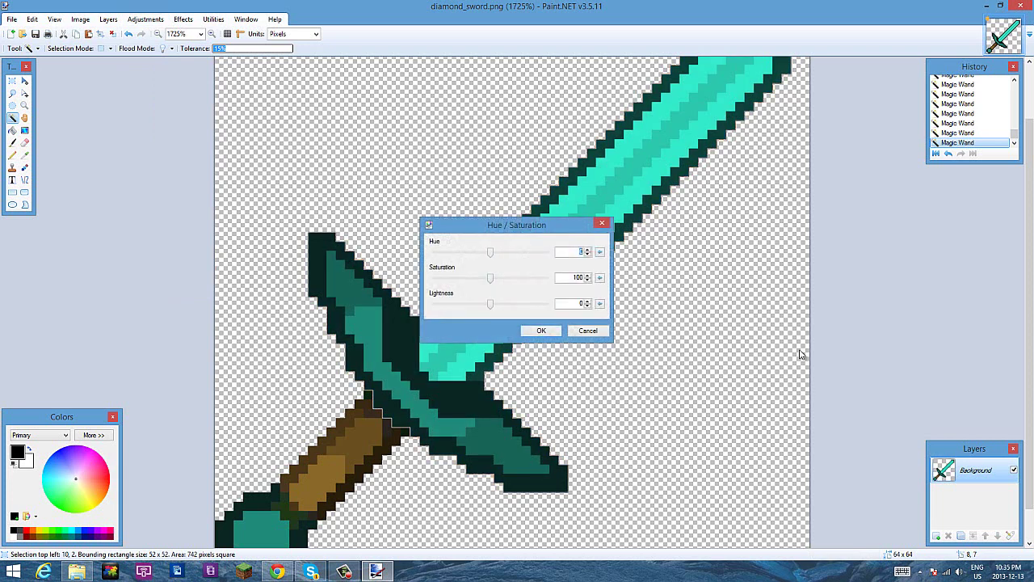
left_click_drag(492, 258, 477, 282)
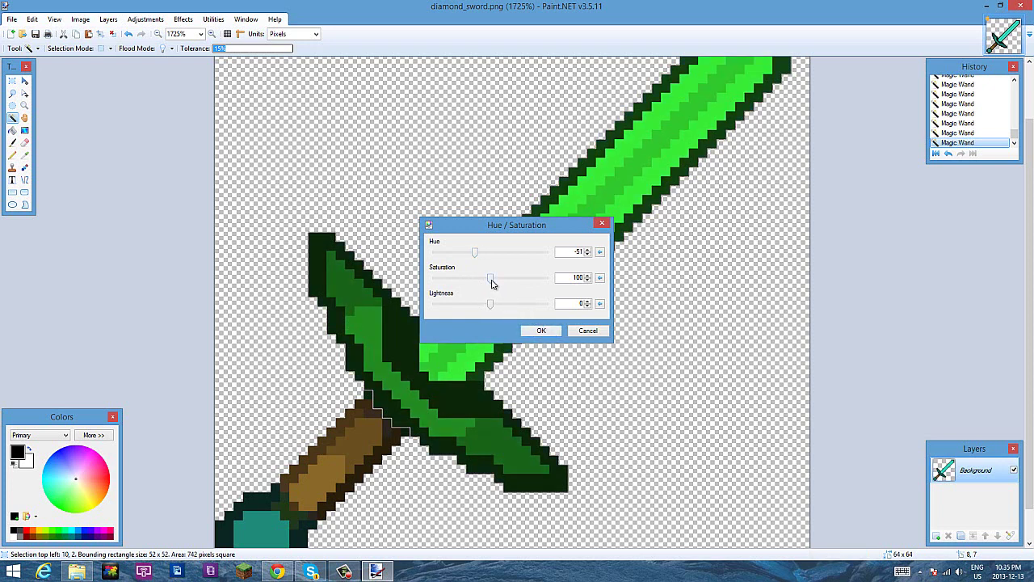
left_click_drag(491, 281, 434, 289)
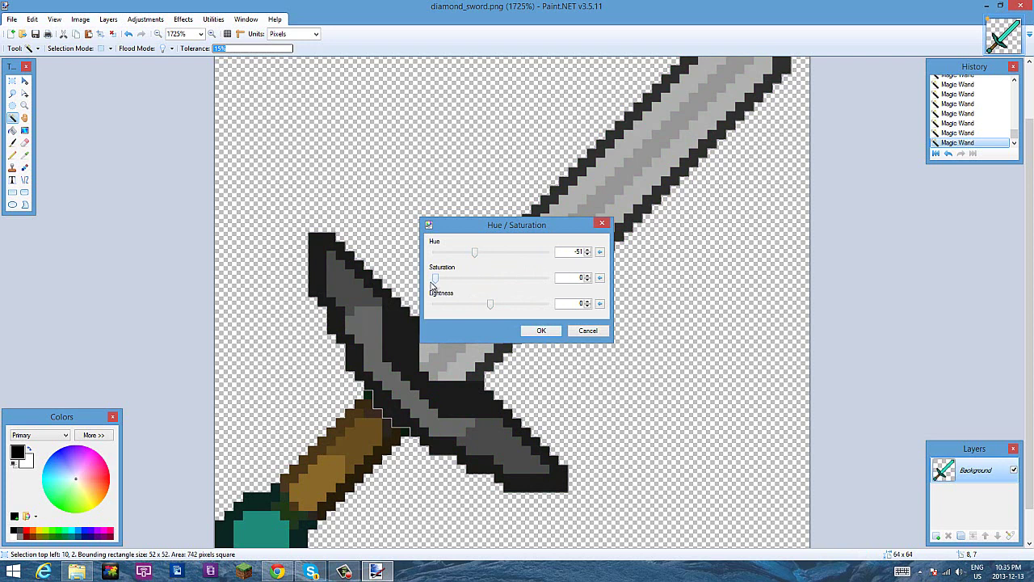
left_click_drag(432, 284, 562, 279)
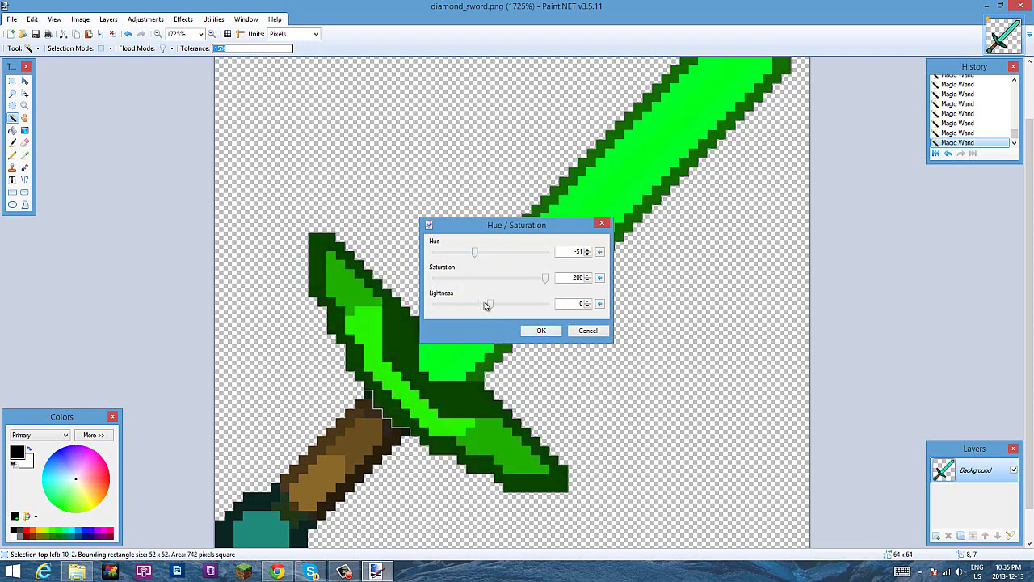
mouse_move(489, 303)
left_mouse_down()
mouse_move(555, 313)
mouse_move(501, 314)
left_mouse_up()
mouse_move(490, 307)
left_mouse_down()
mouse_move(457, 300)
mouse_move(494, 303)
left_mouse_up()
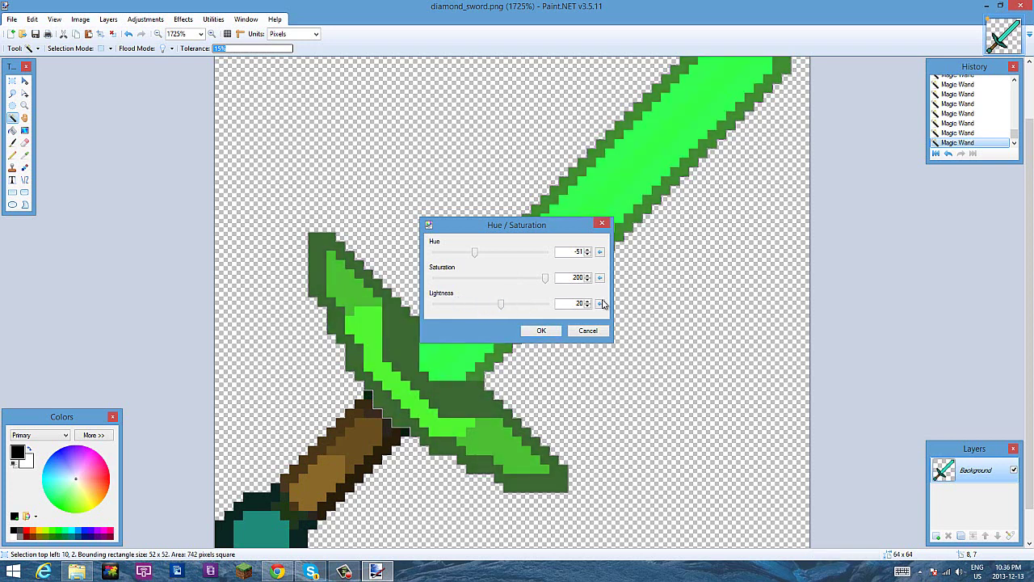
left_click(599, 303)
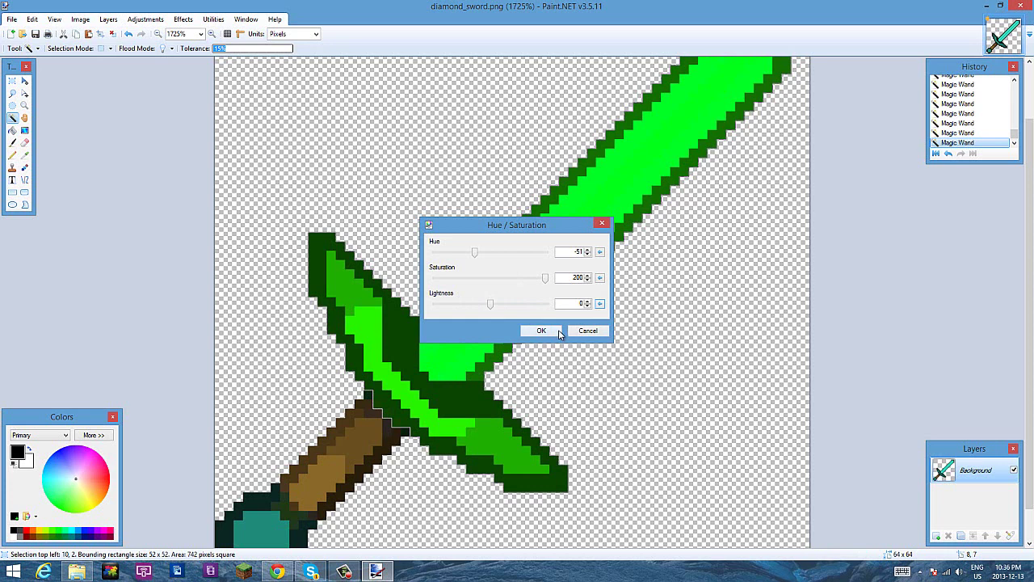
left_click(601, 278)
left_click_drag(494, 278, 522, 282)
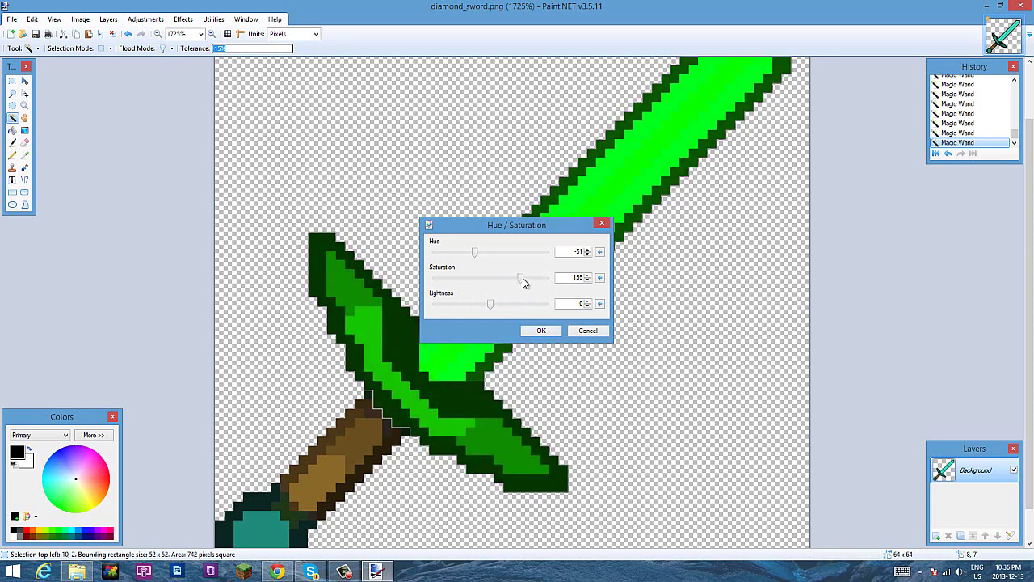
- Apply the green recolour and deselect everything with Rectangle Select active
left_click(539, 331)
left_click(570, 372)
key("ctrl+b")
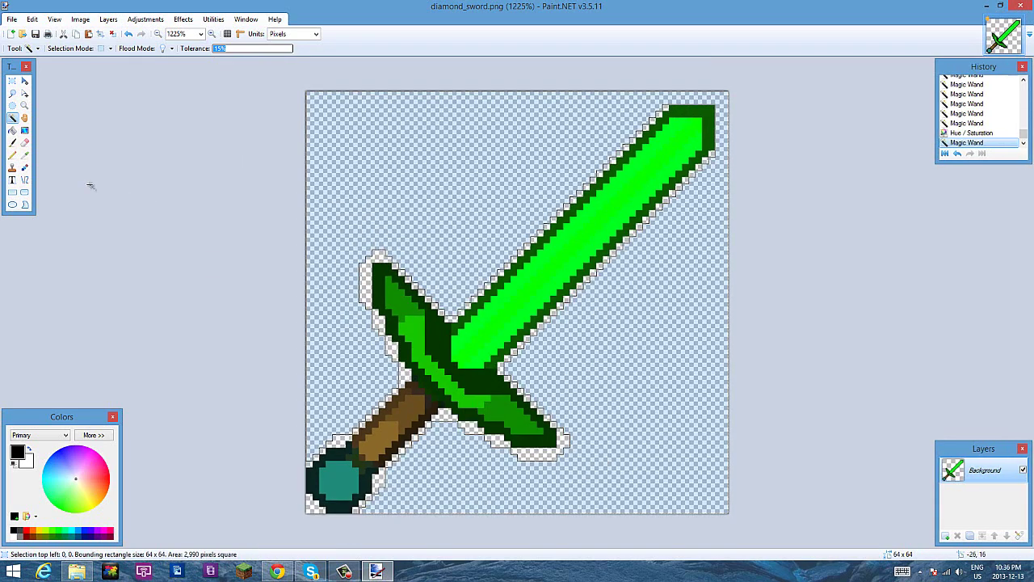
left_click(12, 80)
key("ctrl+d")
- Zoom in and out to inspect the finished green sword with its brown handle
scroll(240, 166, "down", 12)
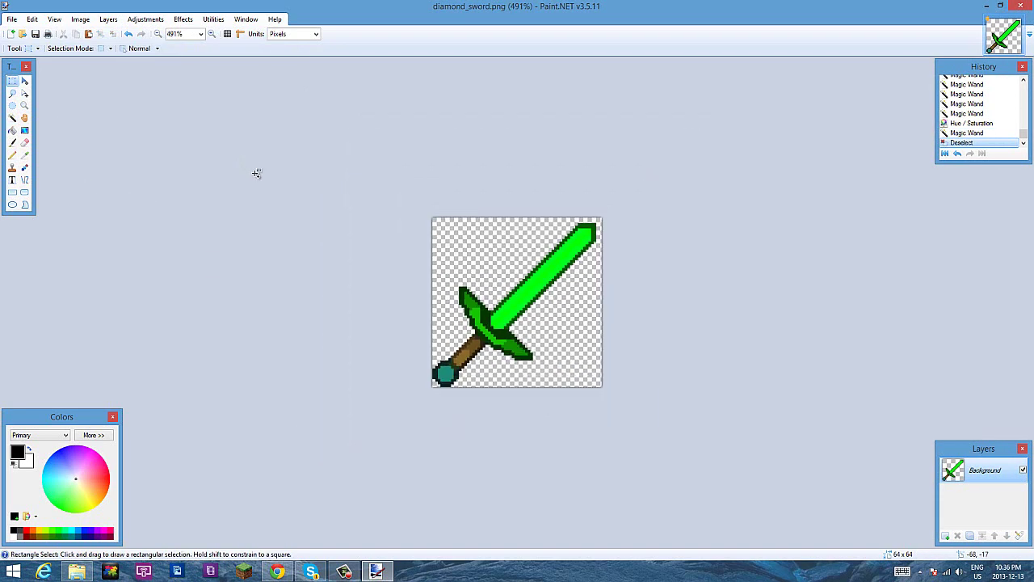
scroll(257, 186, "up", 12)
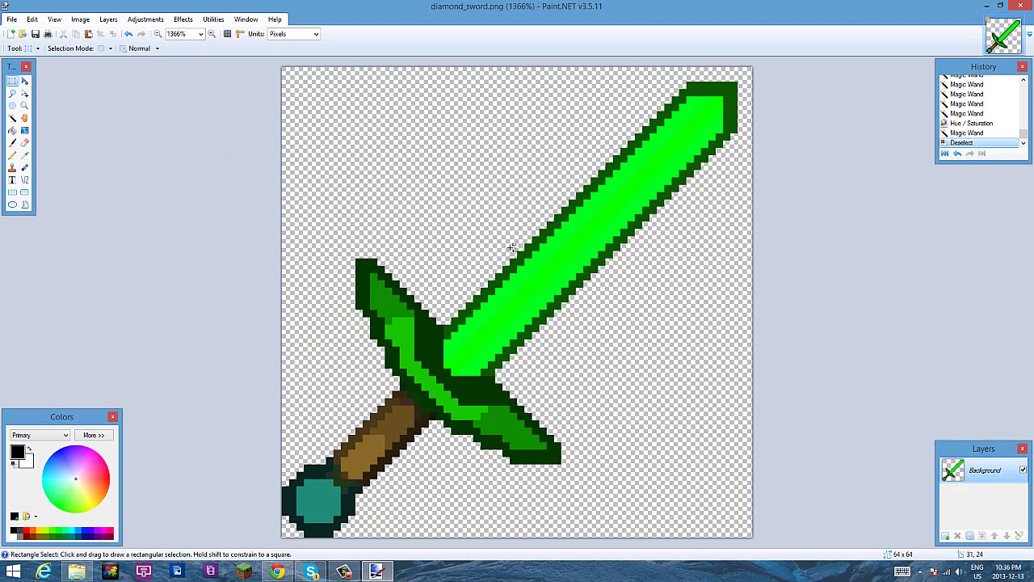
scroll(511, 241, "down", 4)
scroll(510, 240, "up", 3)
scroll(510, 240, "up", 1)
scroll(510, 240, "down", 7)
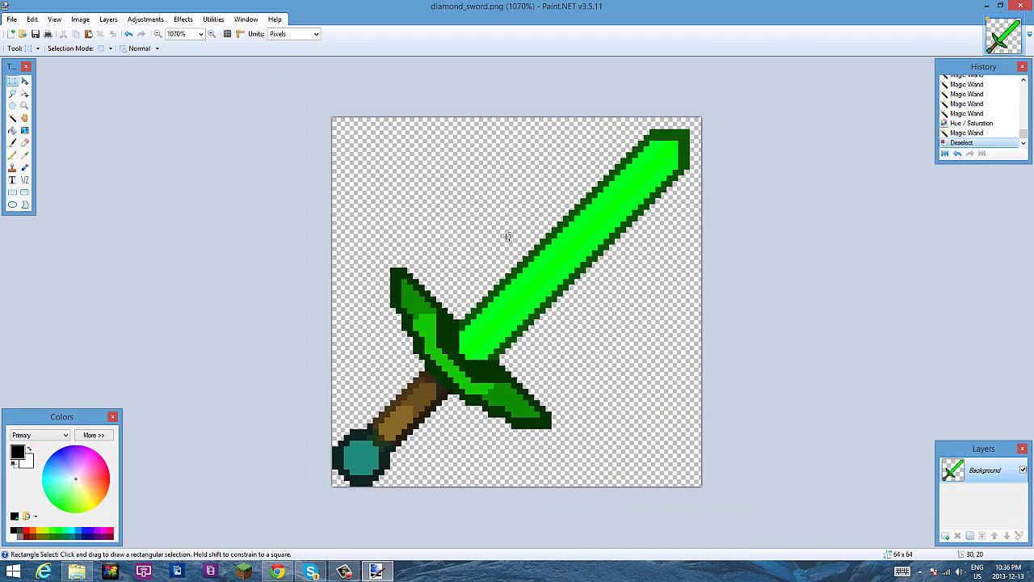
scroll(527, 271, "up", 5)
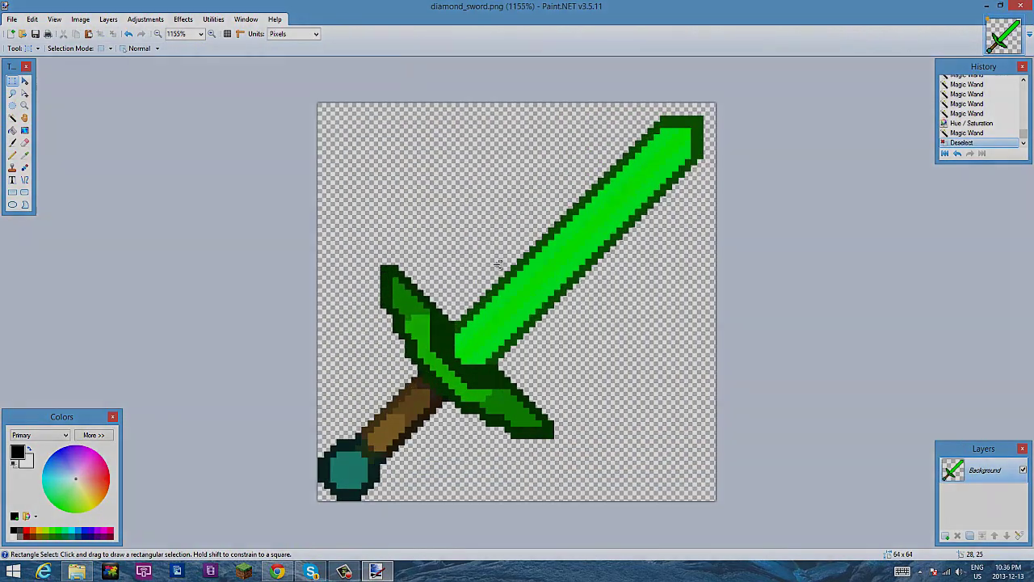